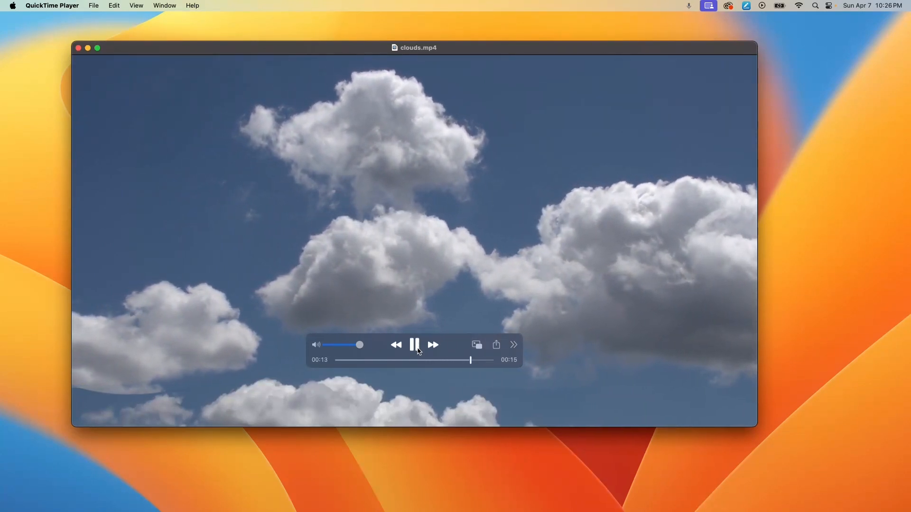
- Pause and minimize the clouds.mp4 video, and preview Cinemagraph-image.jpg from the Cinemagraphs 04-09-24 folder
left_click(419, 351)
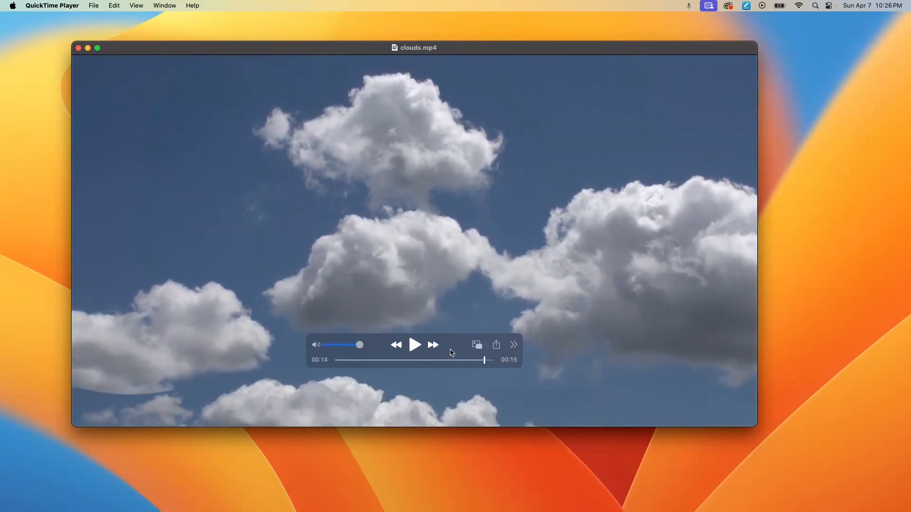
left_click(88, 50)
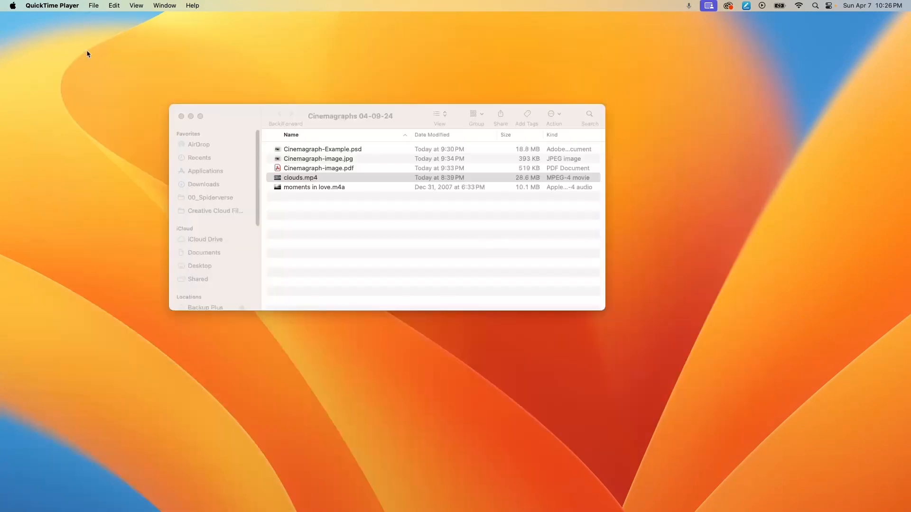
double_click(321, 160)
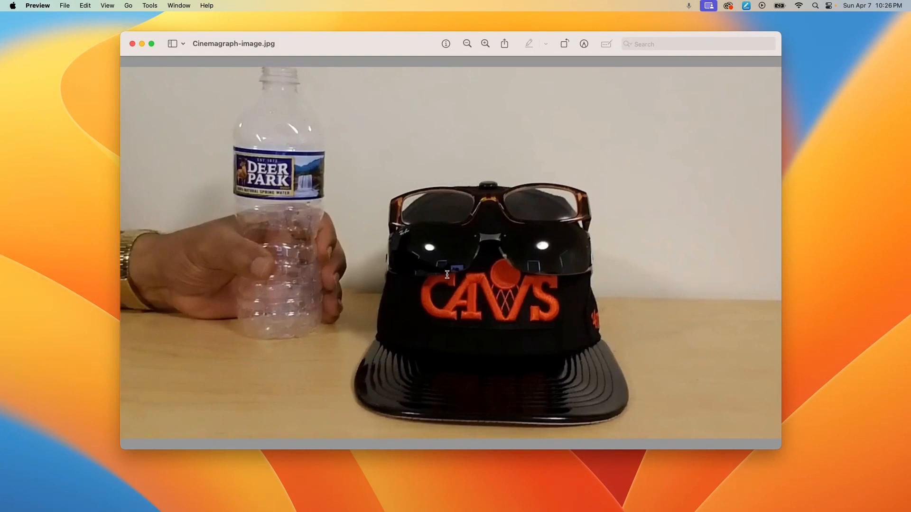
left_click(142, 44)
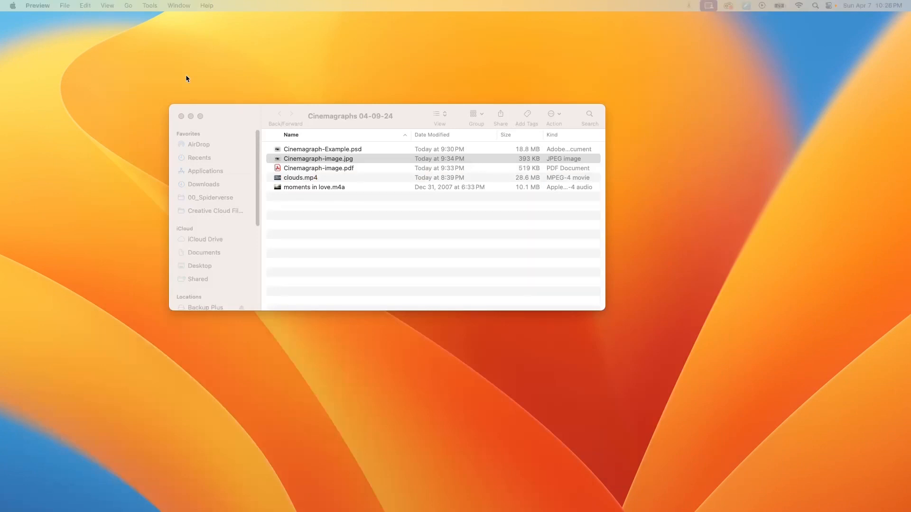
- Play the timeline of Cinemagraph-Example.psd in Photoshop, and close the file without saving
double_click(329, 150)
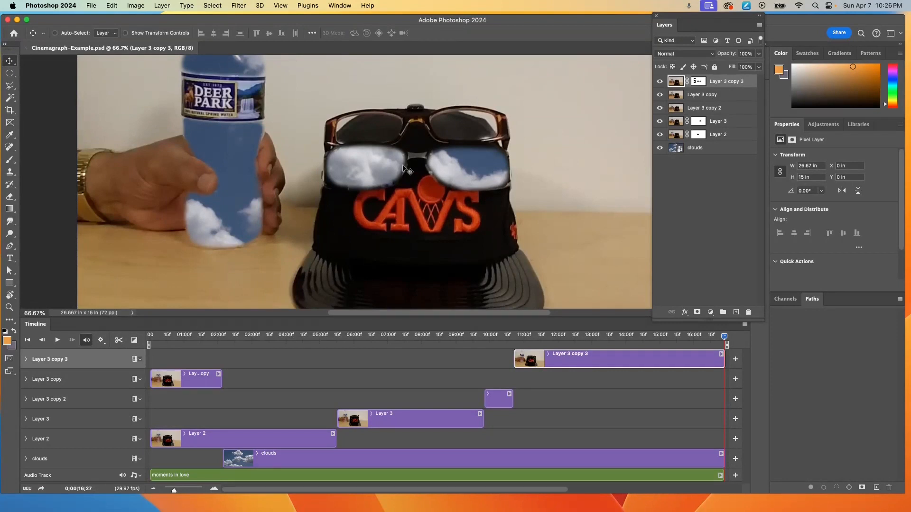
scroll(392, 167, "down", 3)
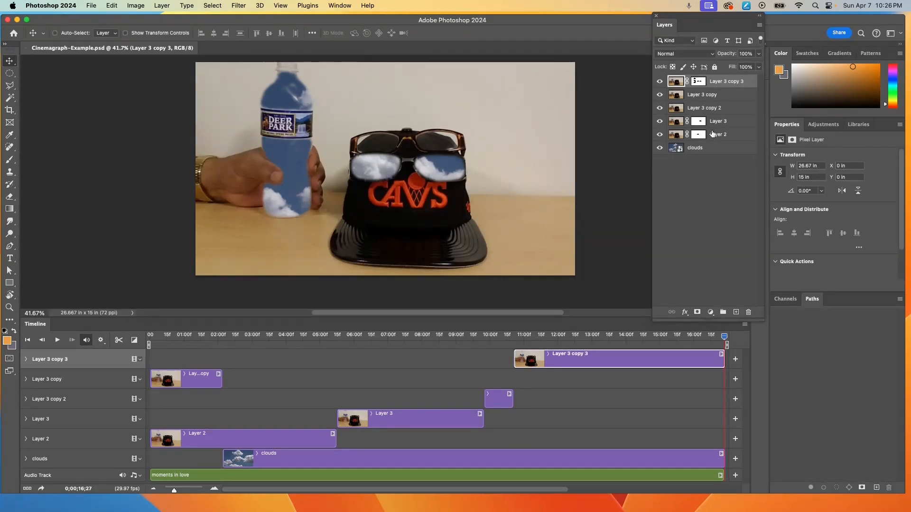
left_click(57, 341)
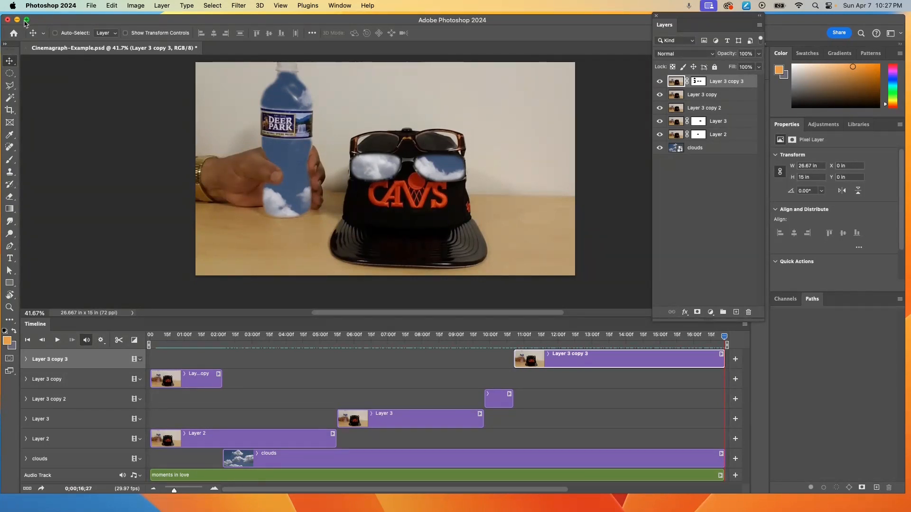
left_click(26, 48)
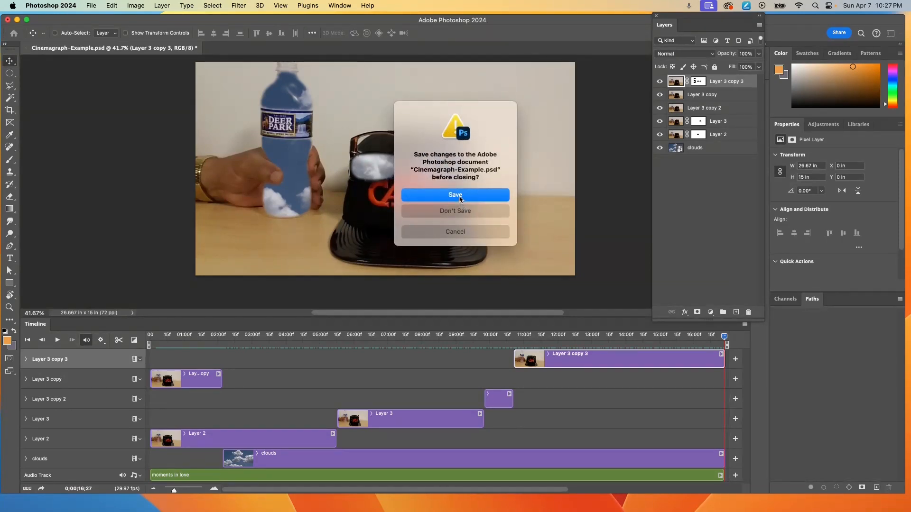
left_click(460, 212)
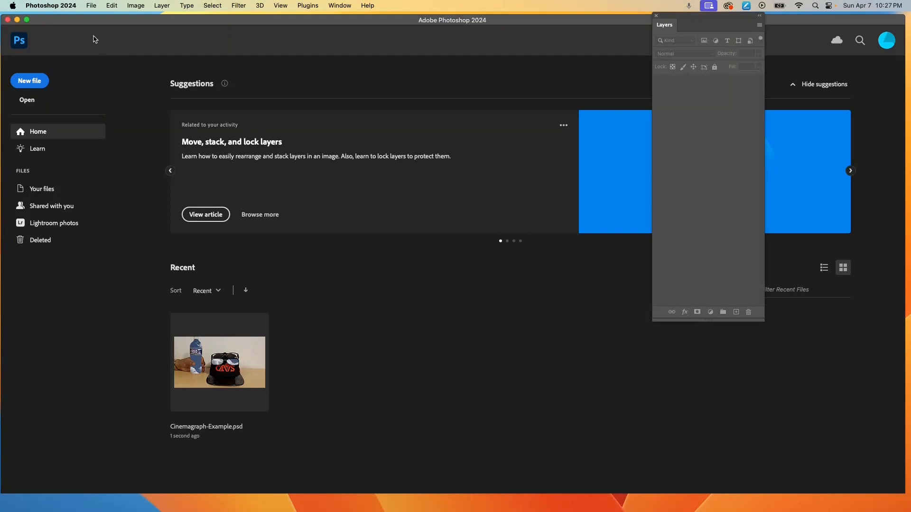
- Create a new document from the HDTV 1080p preset, 1920 x 1080 pixels at 72 pixels/inch with a white background
left_click(91, 9)
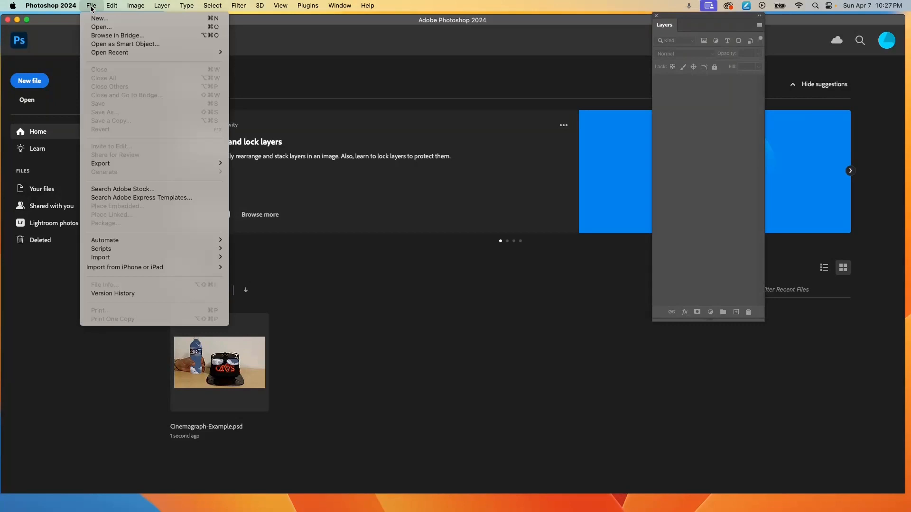
left_click(94, 19)
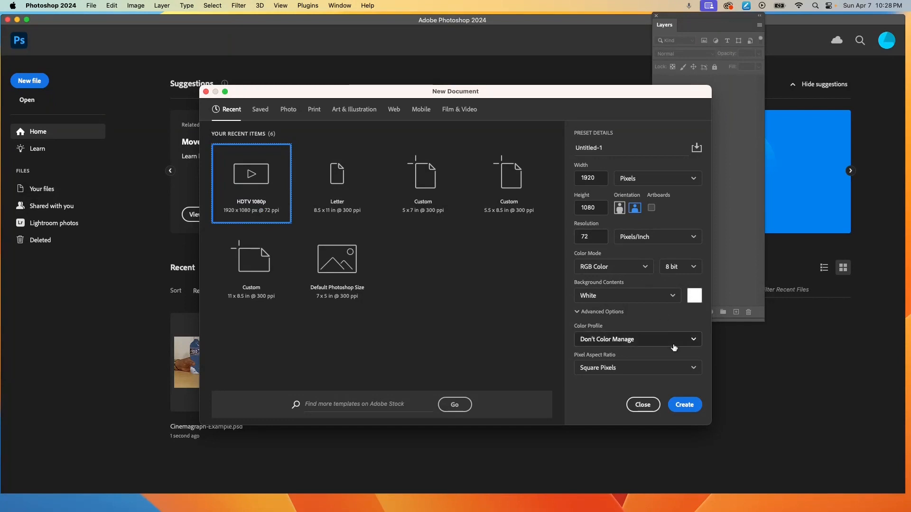
left_click(684, 406)
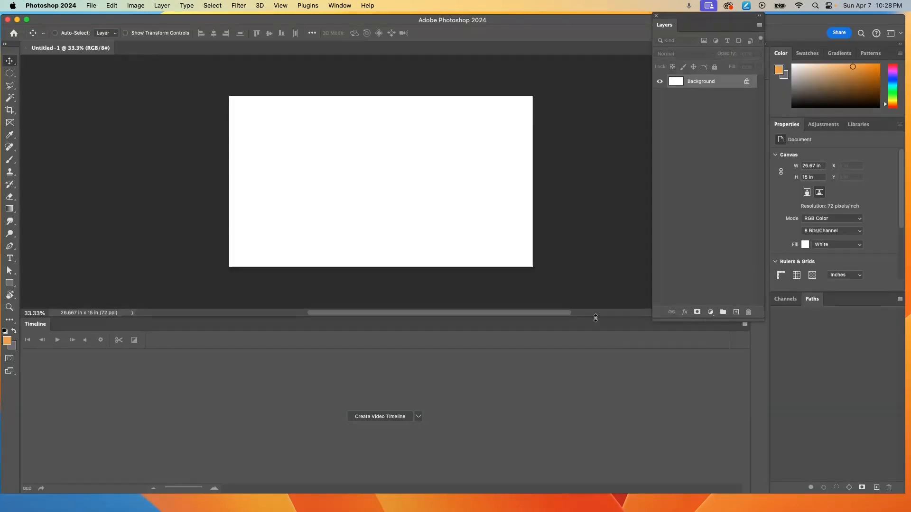
- Hide the Timeline panel and dock the Layers panel in the group with Channels and Paths
left_click(339, 5)
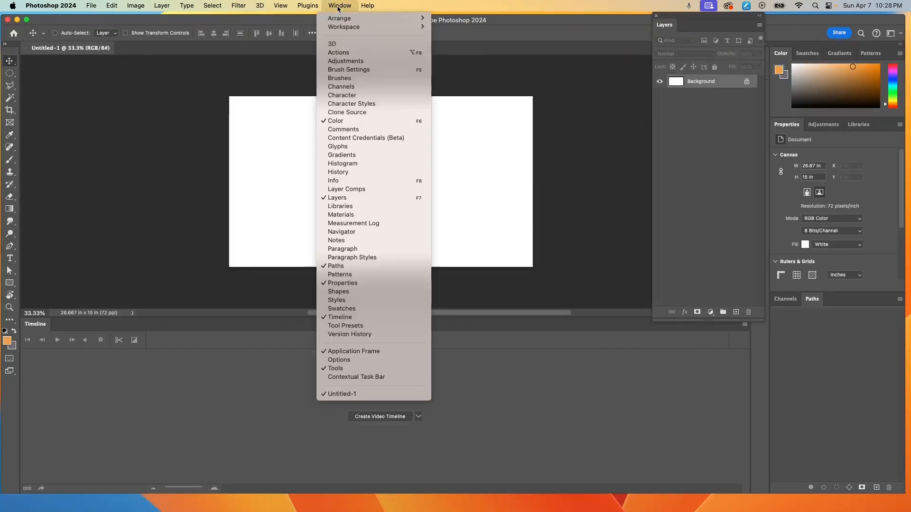
left_click(277, 300)
left_click_drag(277, 317, 277, 421)
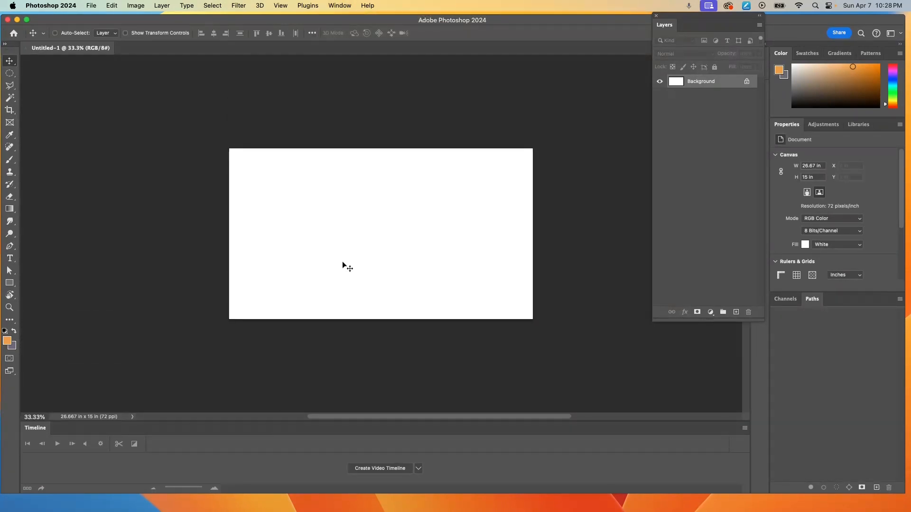
left_click(339, 6)
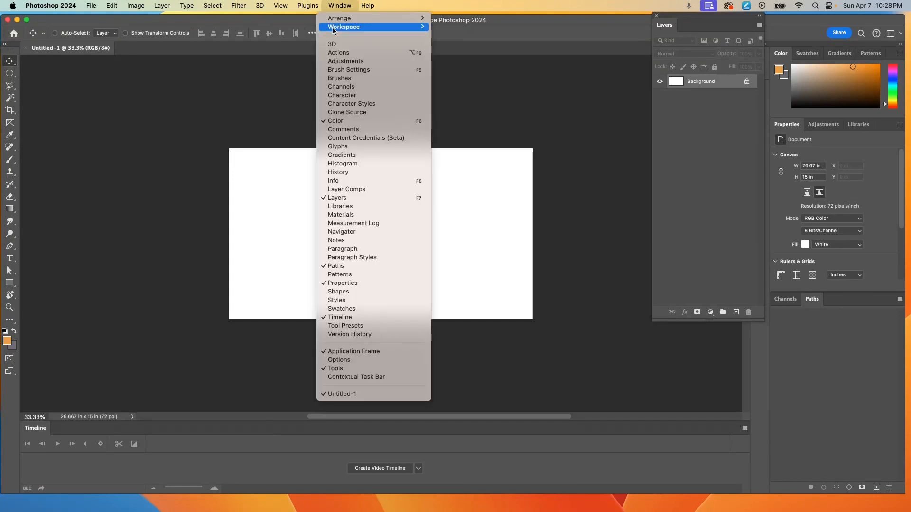
left_click(337, 317)
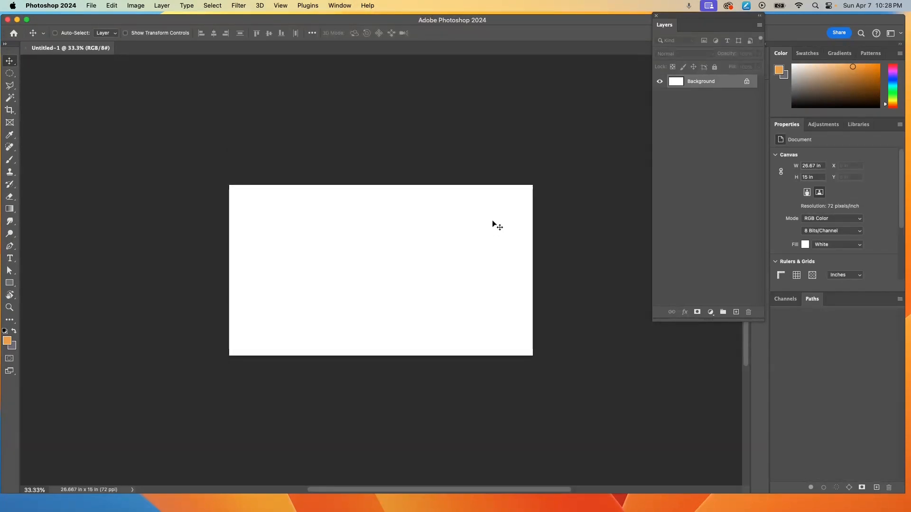
key("super+0")
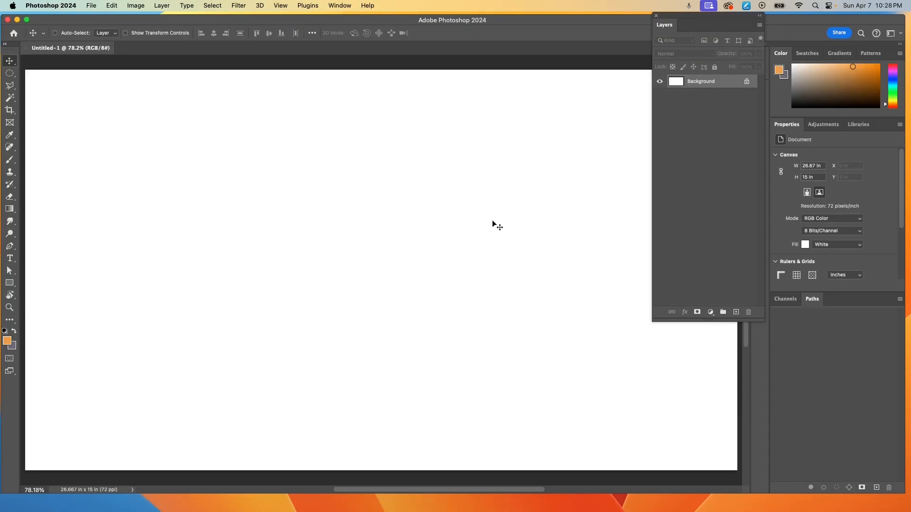
left_click_drag(669, 31, 837, 299)
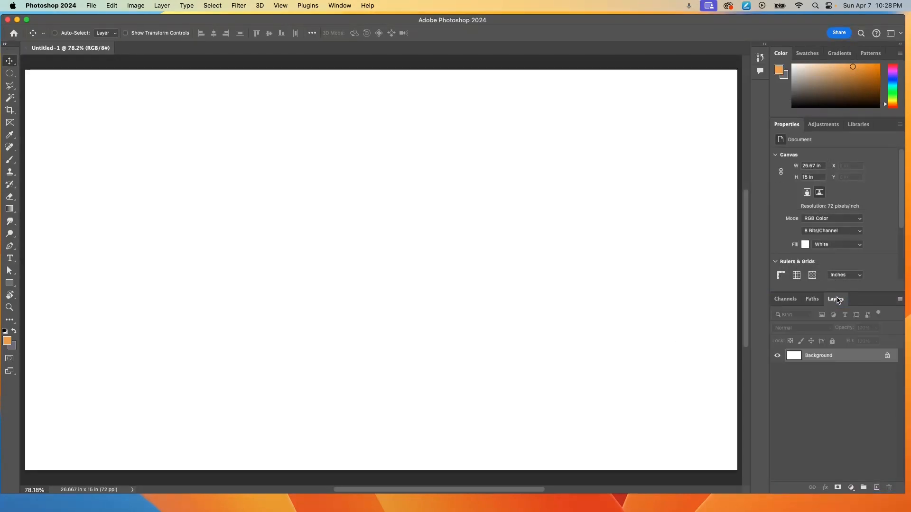
- Place Cinemagraph-image.jpg as an embedded image at 100% scale, and float the Layers panel over the workspace
left_click(92, 6)
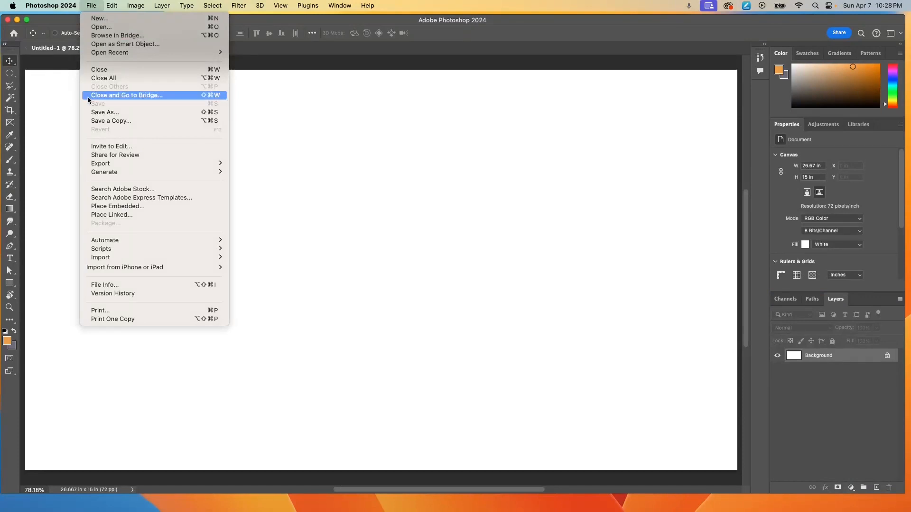
left_click(120, 207)
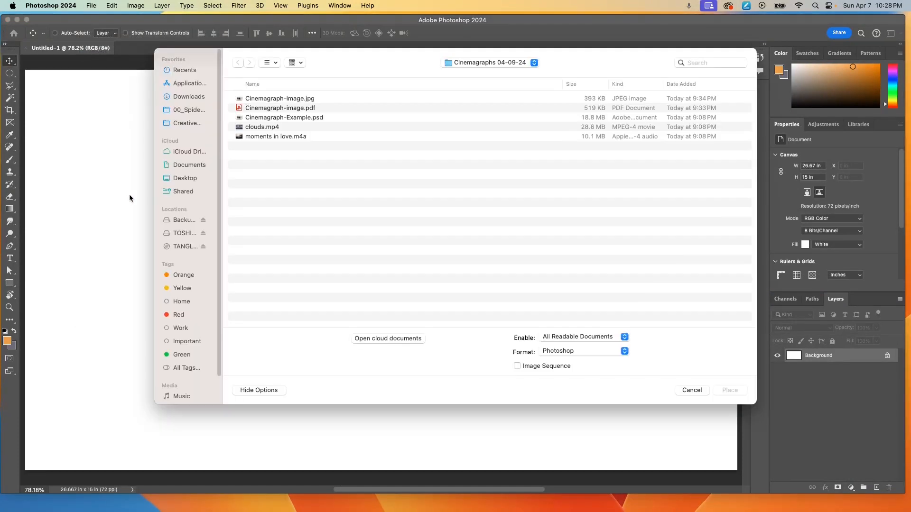
left_click(261, 100)
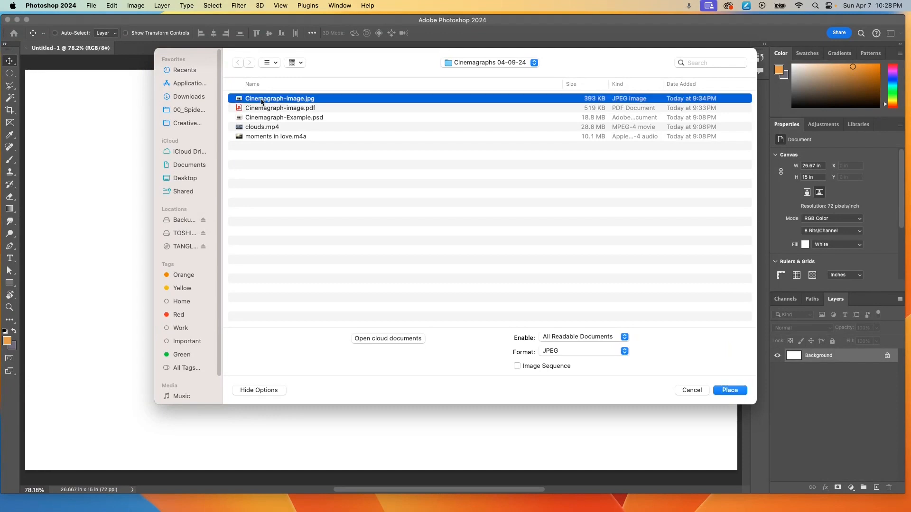
left_click(725, 392)
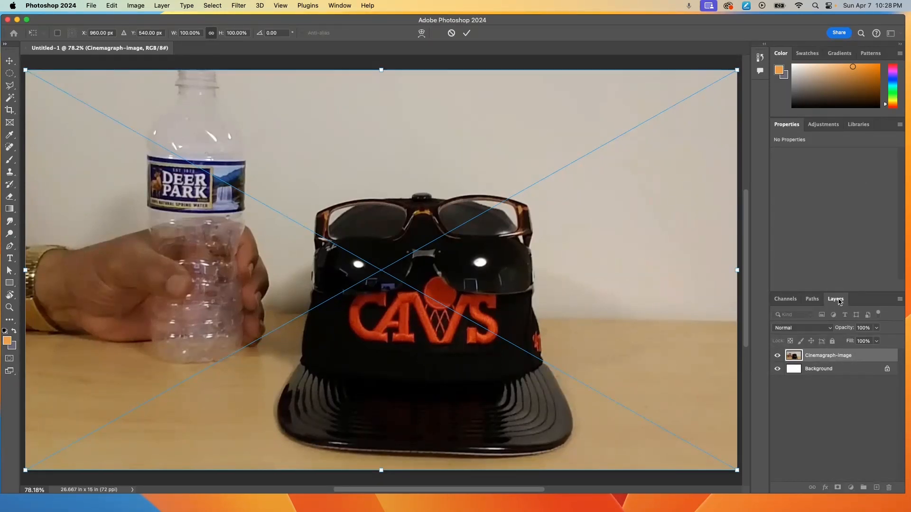
left_click_drag(839, 302, 691, 27)
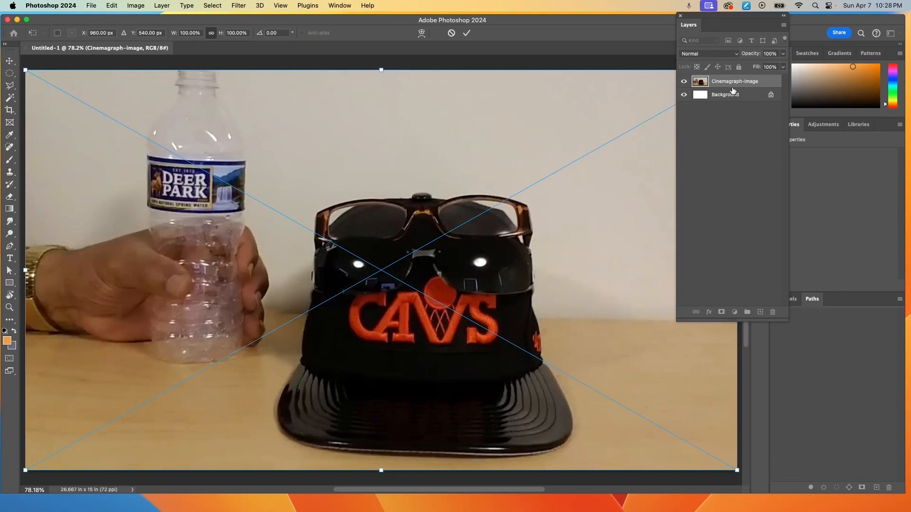
key("Return")
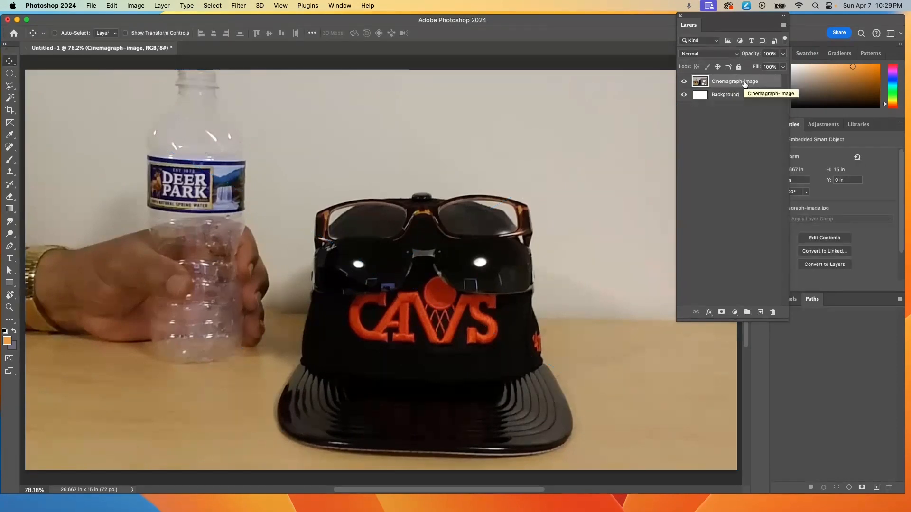
- Rasterize the Cinemagraph-image layer, and unlock and delete the white Background layer
right_click(744, 83)
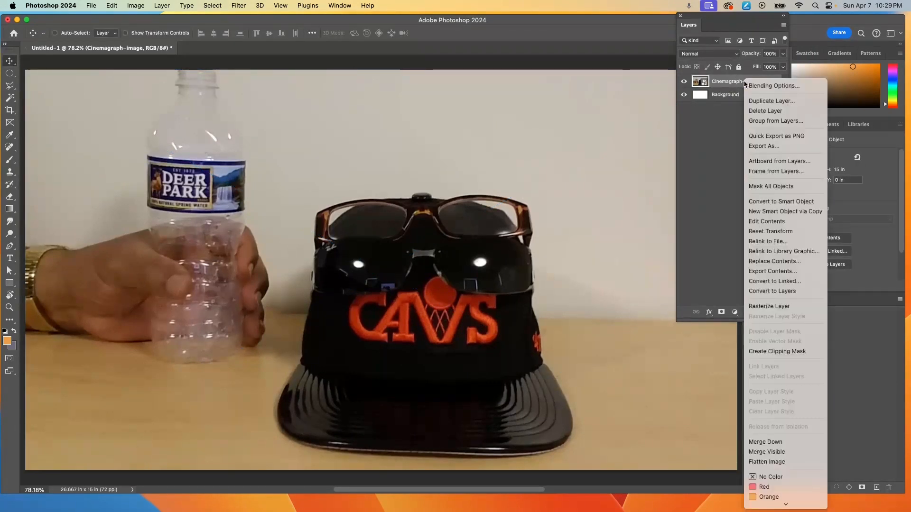
left_click(765, 308)
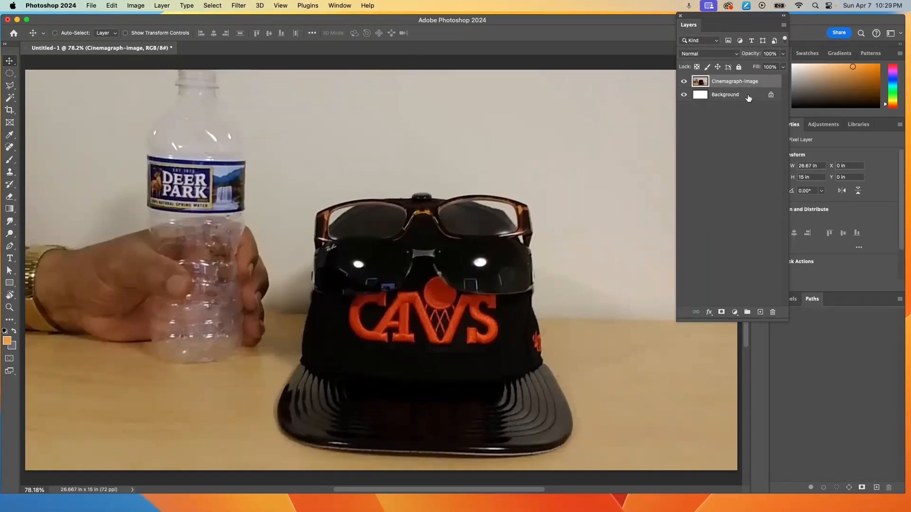
left_click(768, 95)
left_click(772, 96)
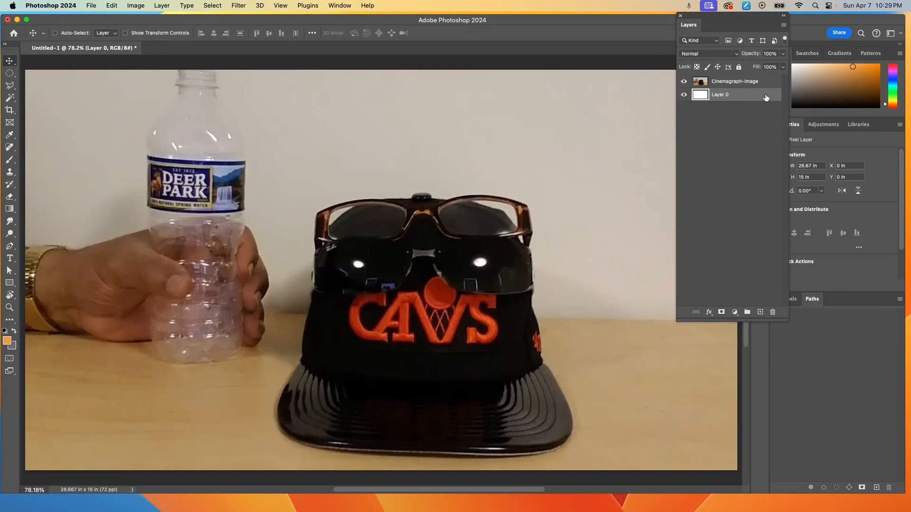
key("Delete")
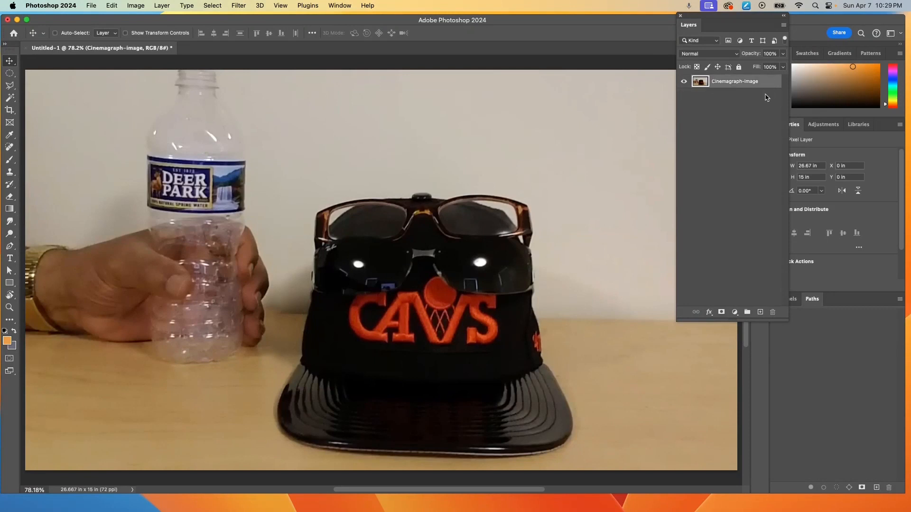
- Add a new empty layer and move it below the Cinemagraph-image layer
left_click(760, 313)
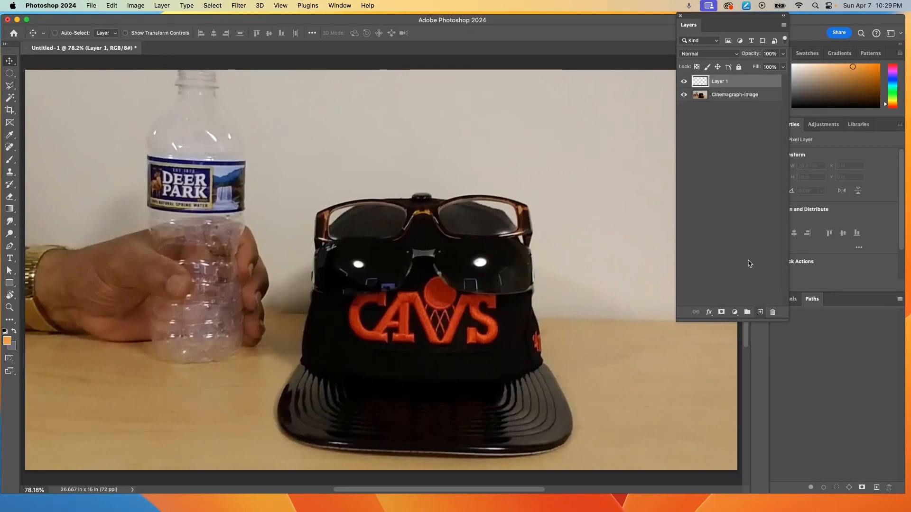
left_click_drag(724, 84, 728, 101)
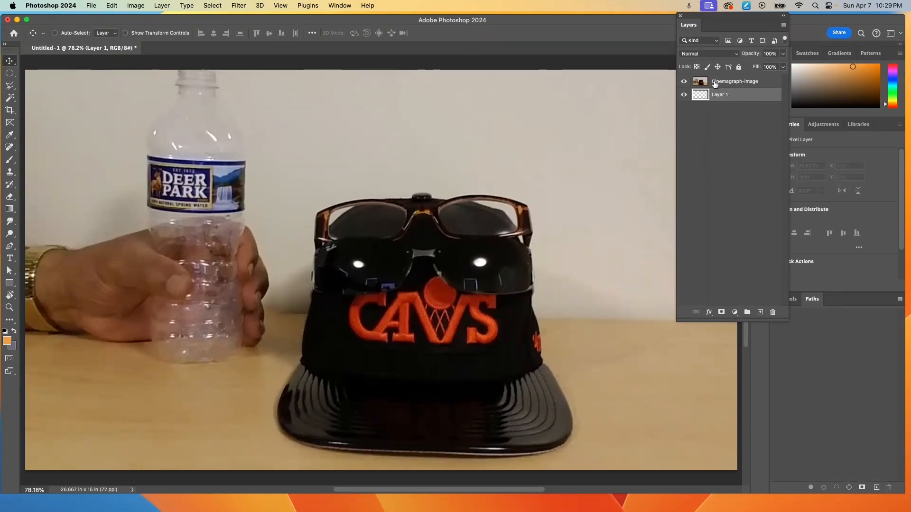
- Place clouds.mp4 as an embedded video beneath the Cinemagraph-image layer, and hide the image layer
left_click(90, 6)
left_click(99, 206)
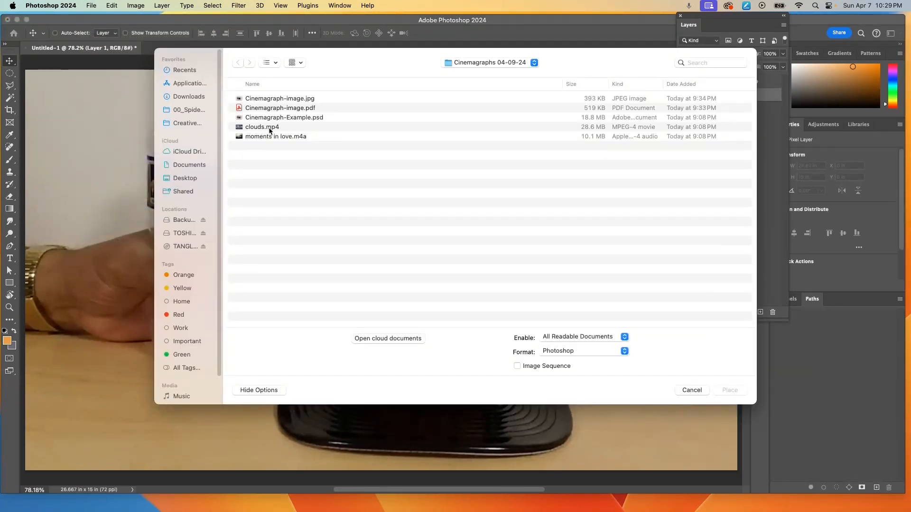
left_click(268, 128)
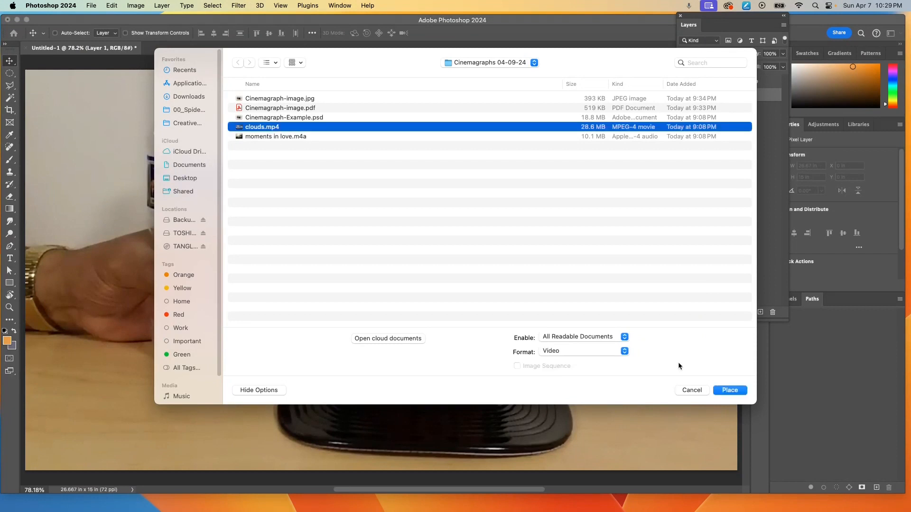
left_click(730, 391)
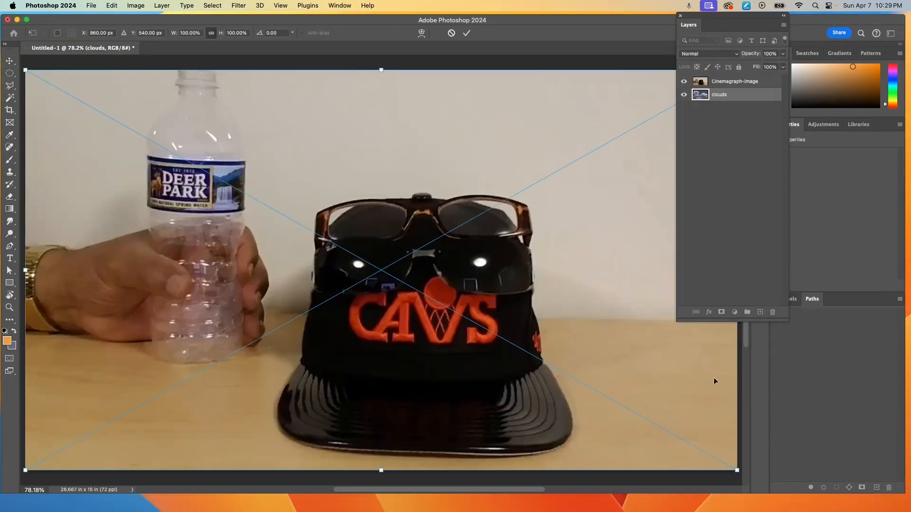
left_click(684, 84)
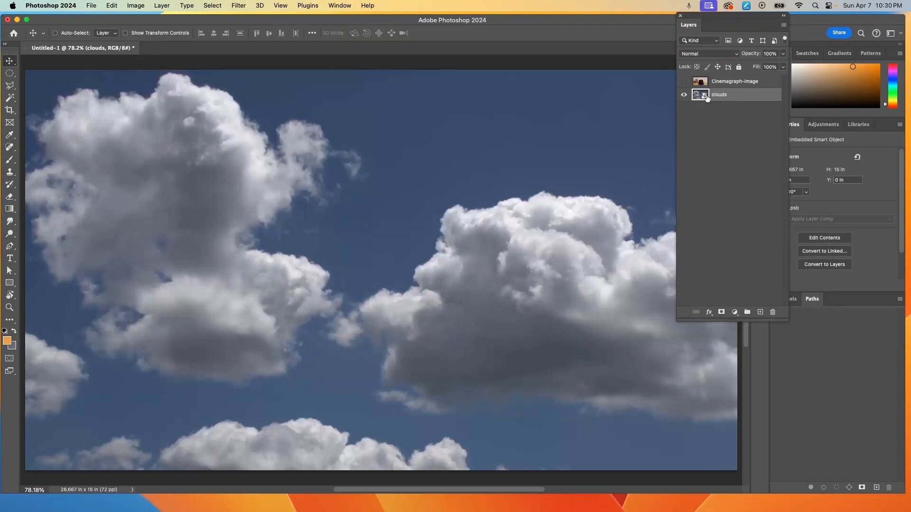
- Show the Timeline, create a video timeline from the layers, and enlarge the Timeline panel so all tracks are visible
left_click(339, 5)
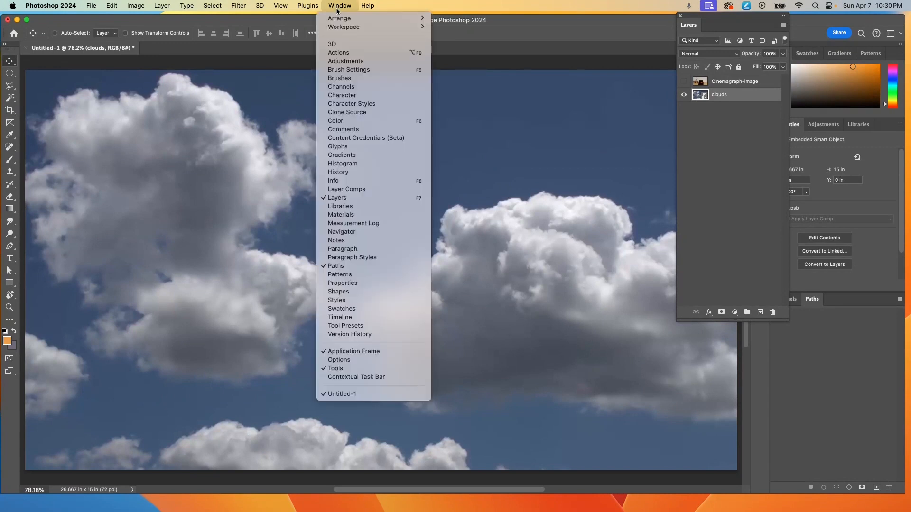
left_click(371, 321)
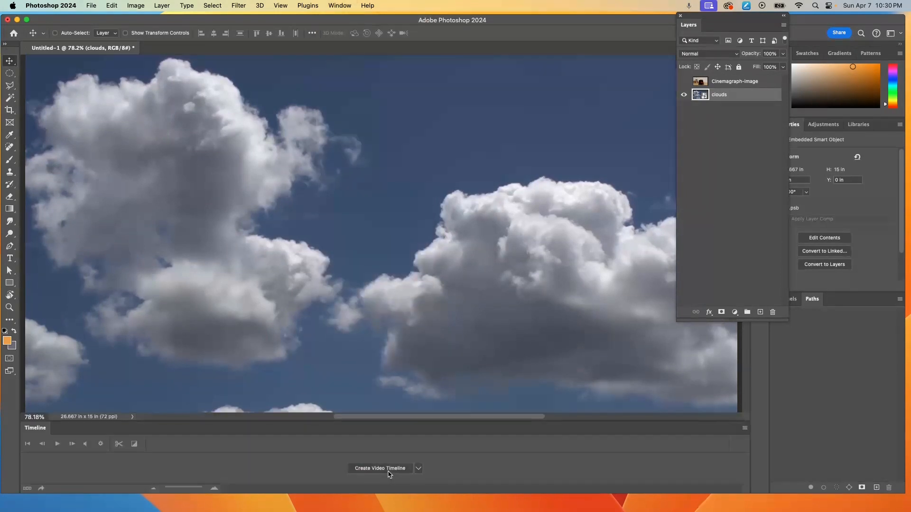
left_click(418, 470)
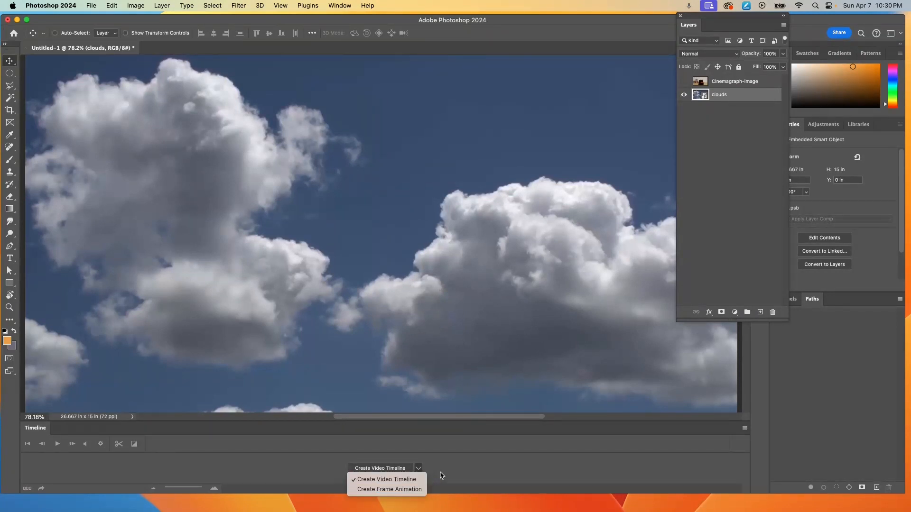
left_click(389, 471)
left_click(384, 471)
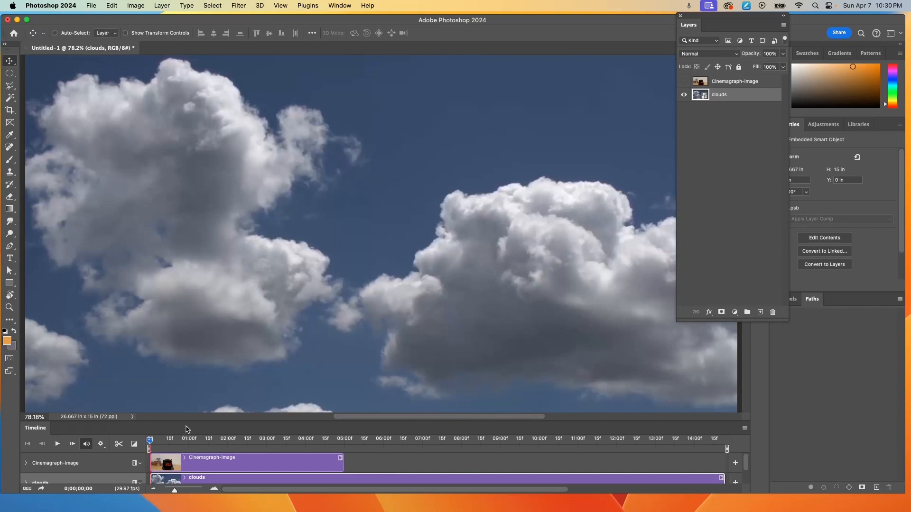
left_click_drag(193, 421, 210, 317)
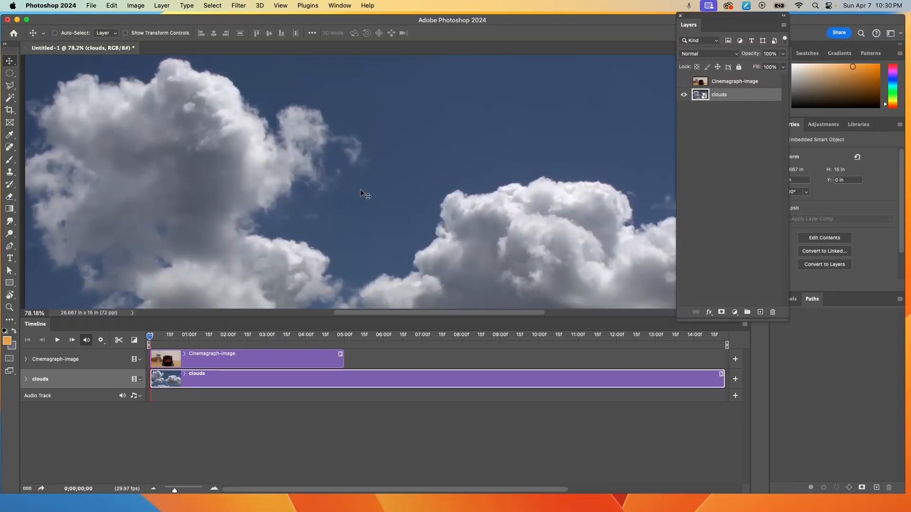
- Scrub through the clouds video to its end and back to the start to review the cloud movement
scroll(364, 210, "down", 5)
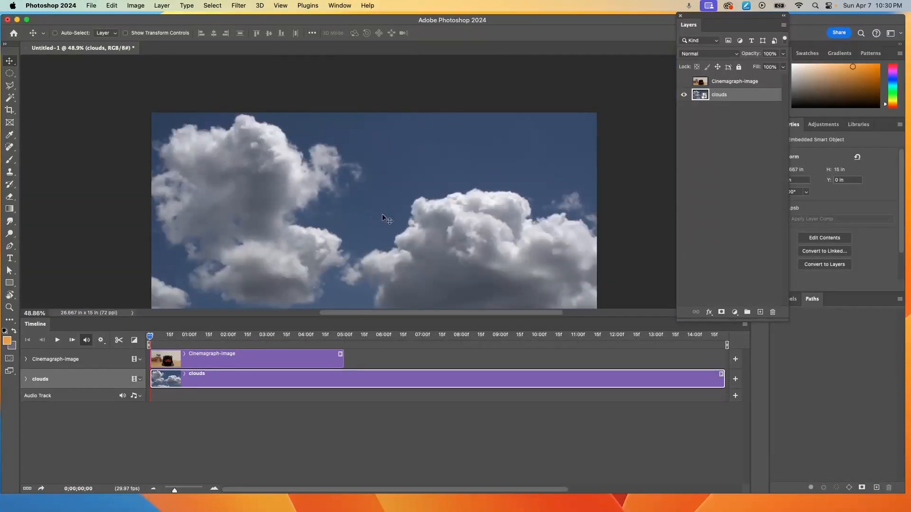
left_click_drag(408, 219, 432, 168)
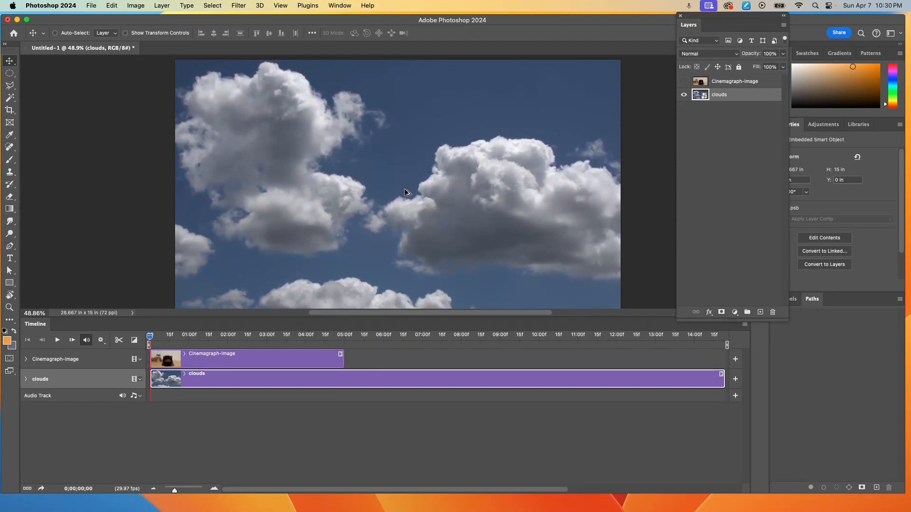
scroll(404, 192, "down", 5)
scroll(404, 192, "up", 5)
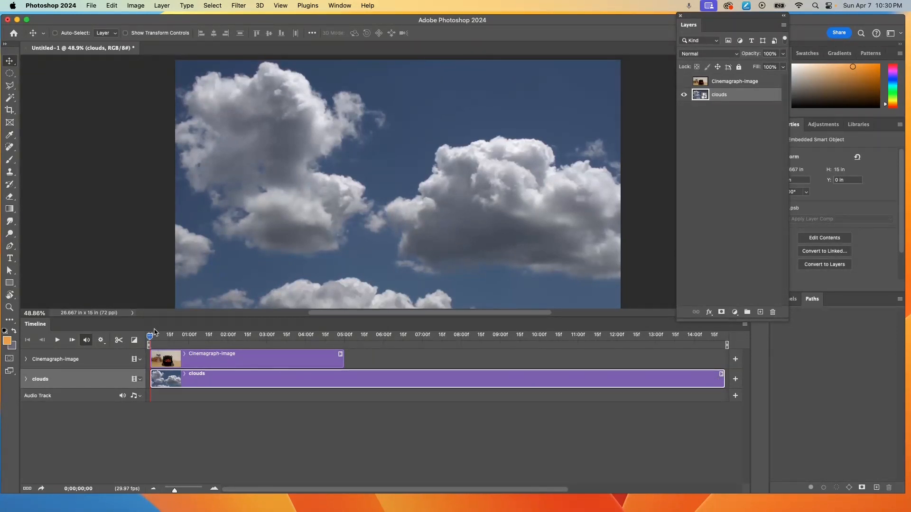
left_click_drag(149, 337, 722, 361)
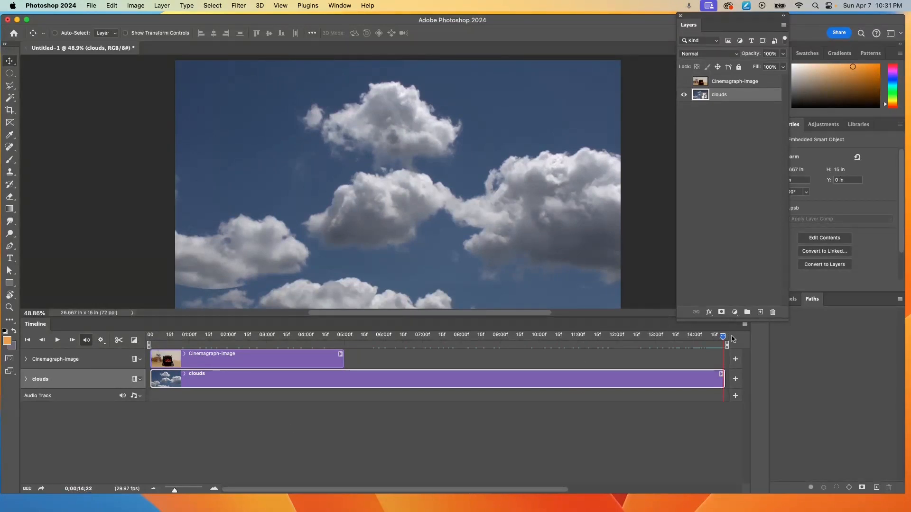
left_click_drag(724, 340, 726, 339)
left_click_drag(725, 339, 144, 342)
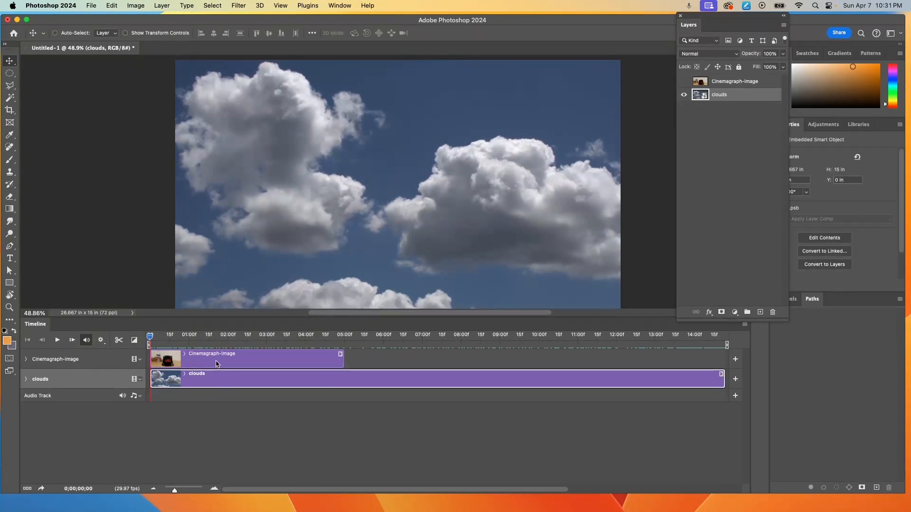
- Make the Cinemagraph-image layer visible and duplicate it four times
left_click(684, 82)
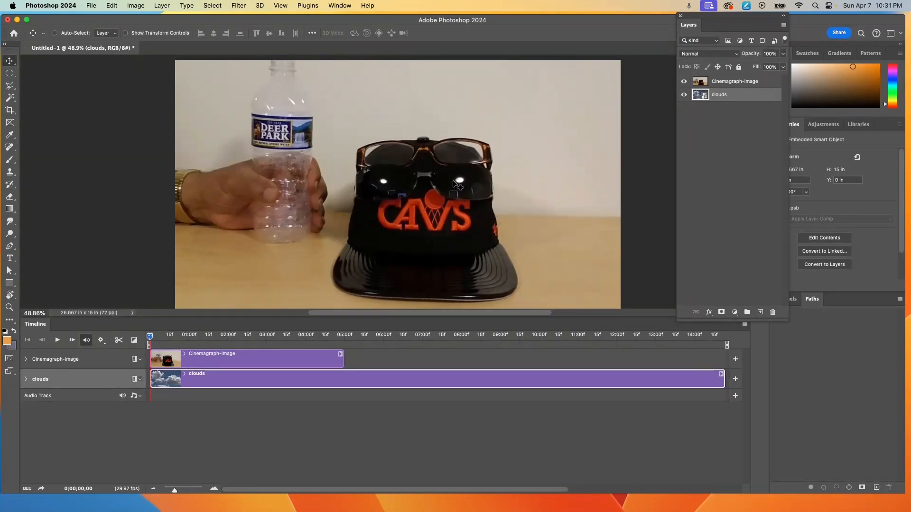
left_click(719, 84)
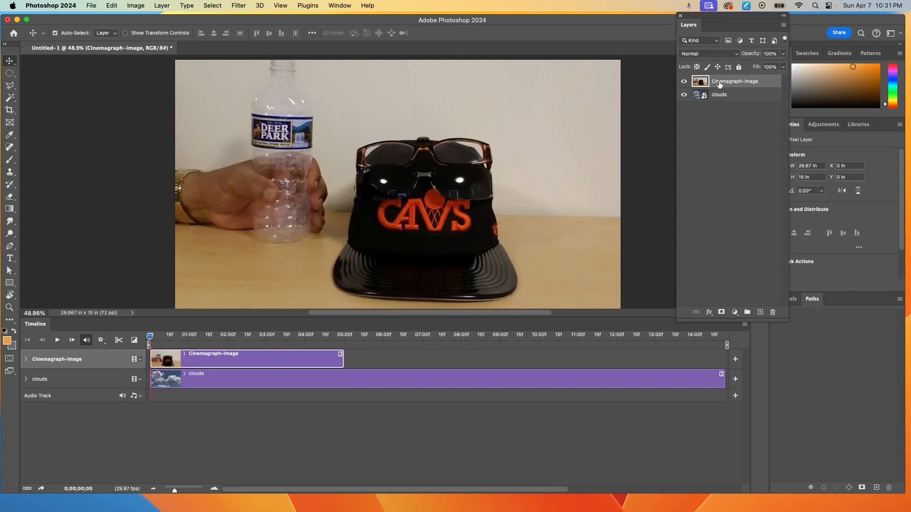
key("super+j")
key("super+j")
key("super+j")
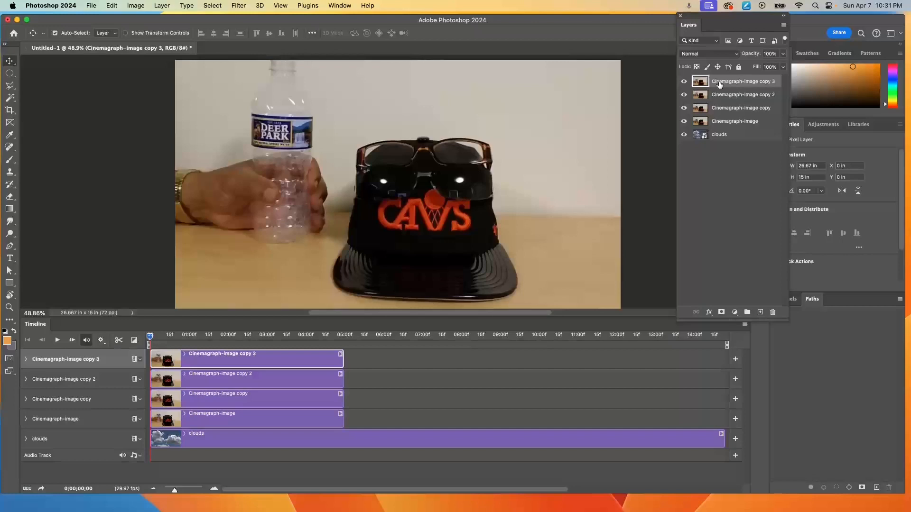
key("super+j")
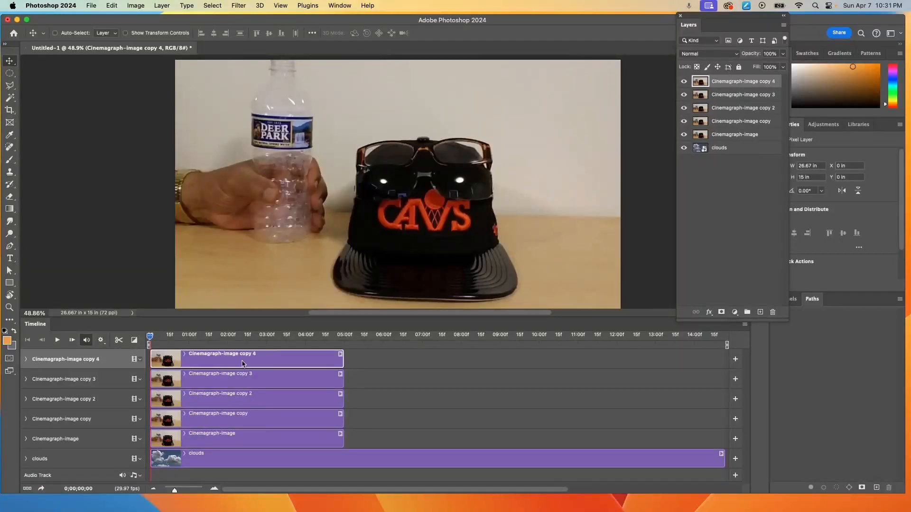
- Trim the end of the Cinemagraph-image clip to a duration of about 01;19
left_click(212, 440)
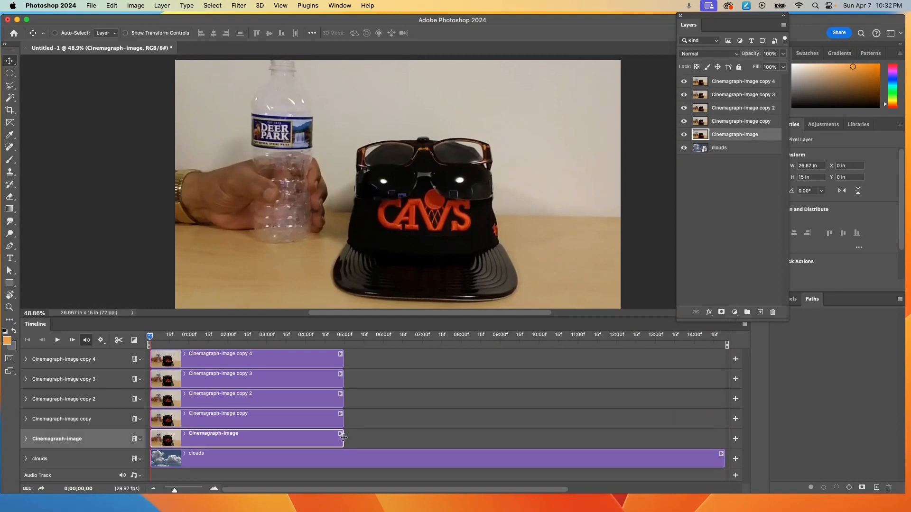
left_click_drag(343, 437, 212, 440)
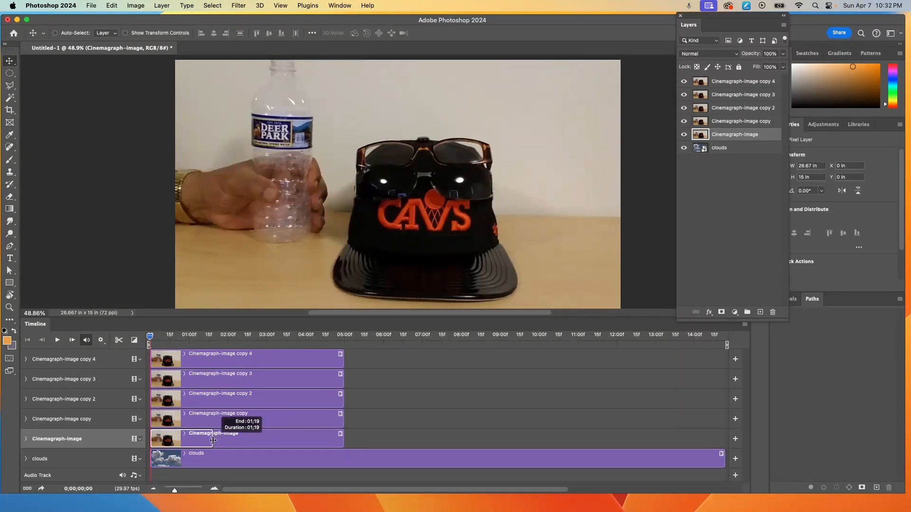
left_click_drag(212, 440, 213, 441)
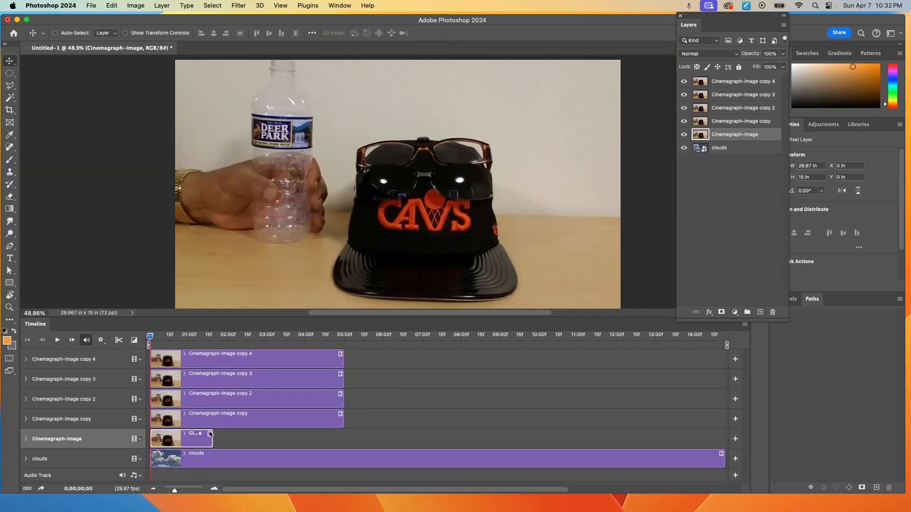
- Place the Cinemagraph-image copy and copy 2 clips consecutively after the first clip, trimming each to about 3.6 seconds
left_click_drag(206, 422, 273, 421)
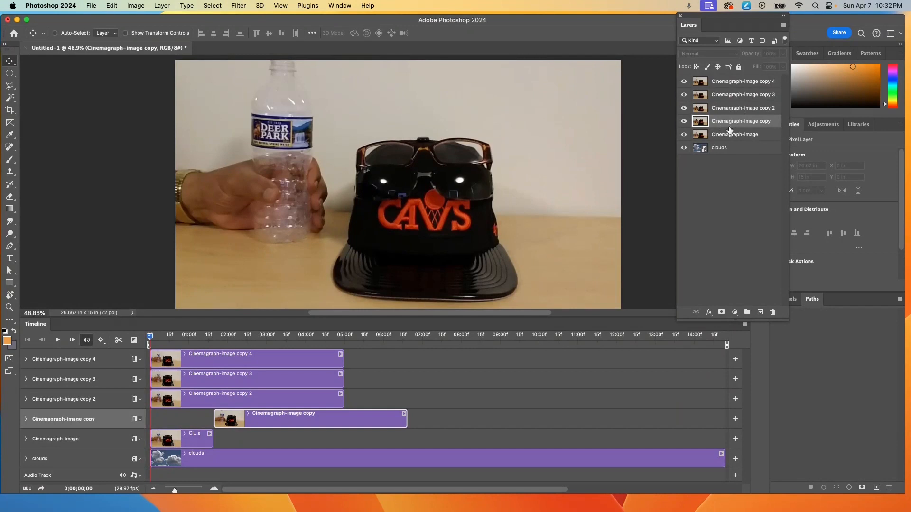
left_click_drag(259, 404, 483, 393)
left_click_drag(405, 420, 352, 422)
left_click_drag(469, 397, 447, 398)
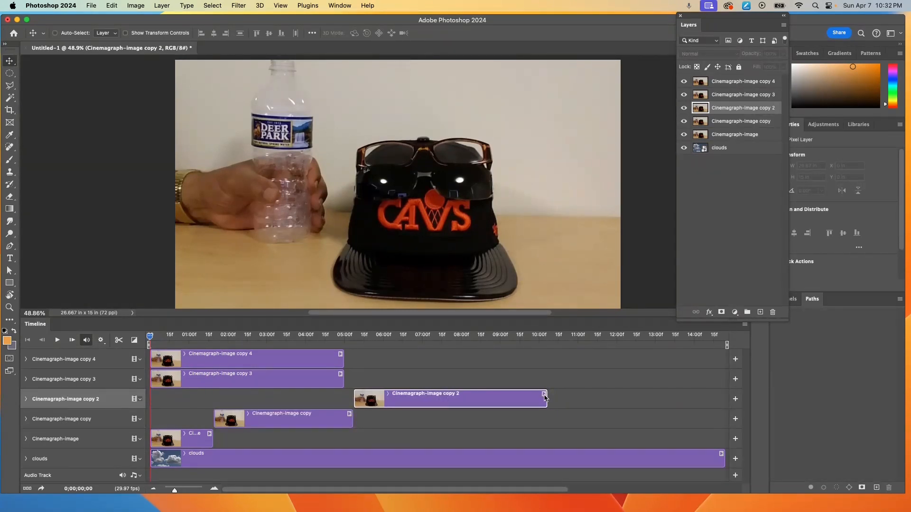
left_click_drag(530, 399, 493, 404)
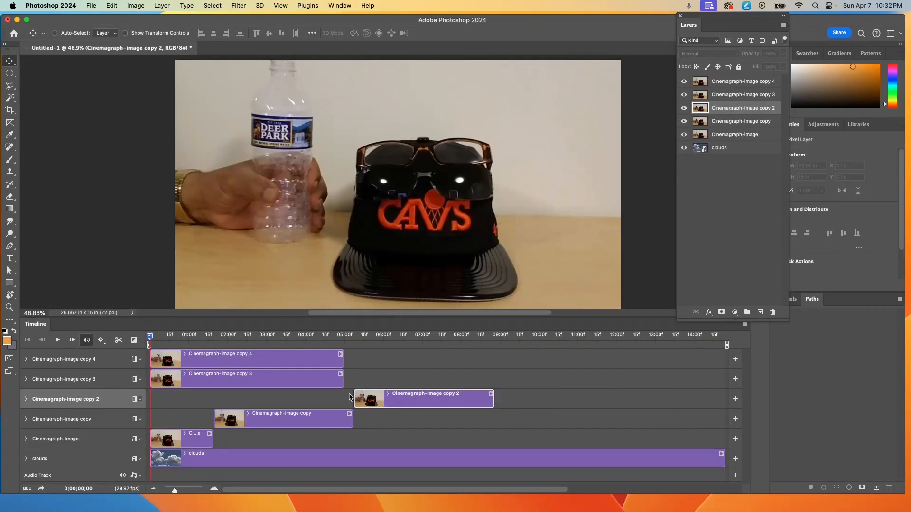
- Move the Cinemagraph-image copy 3 clip directly after copy 2 and trim its end to about 1.8 seconds long
left_click_drag(303, 381, 627, 373)
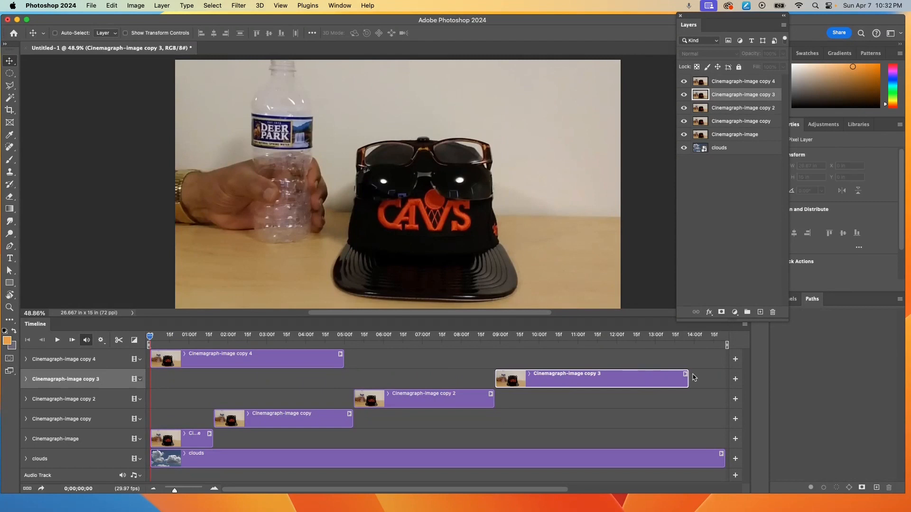
mouse_move(686, 377)
left_mouse_down()
mouse_move(648, 376)
mouse_move(683, 376)
left_mouse_up()
left_click_drag(688, 376, 564, 395)
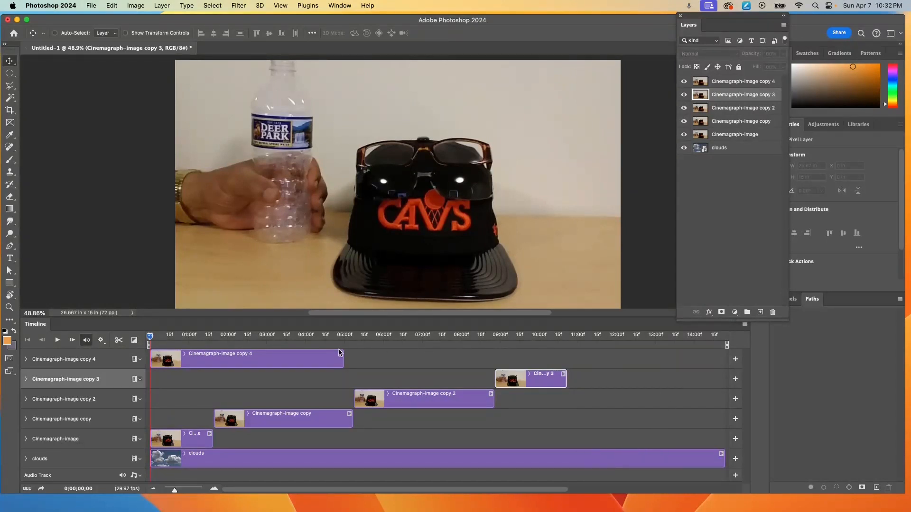
- Move the Cinemagraph-image copy 4 clip near the end of the timeline and trim its start to where copy 3 ends
left_click_drag(292, 359, 677, 350)
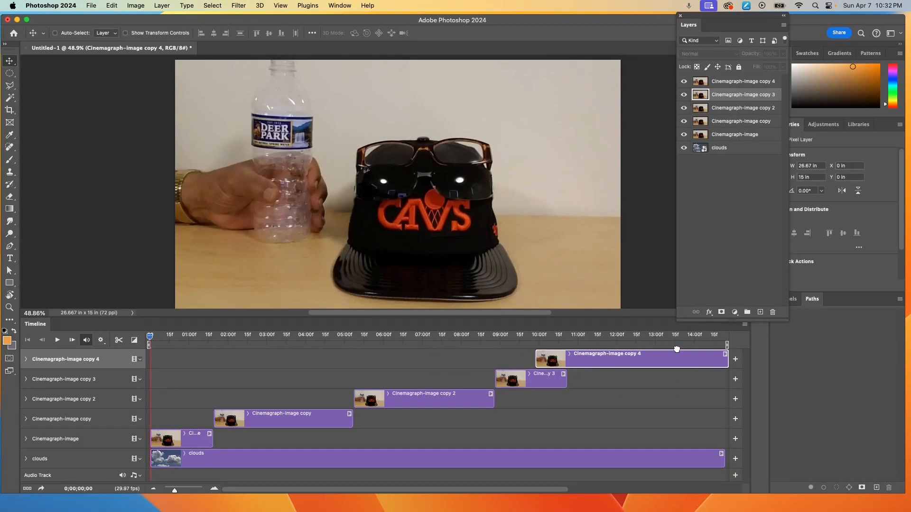
left_click_drag(677, 349, 669, 351)
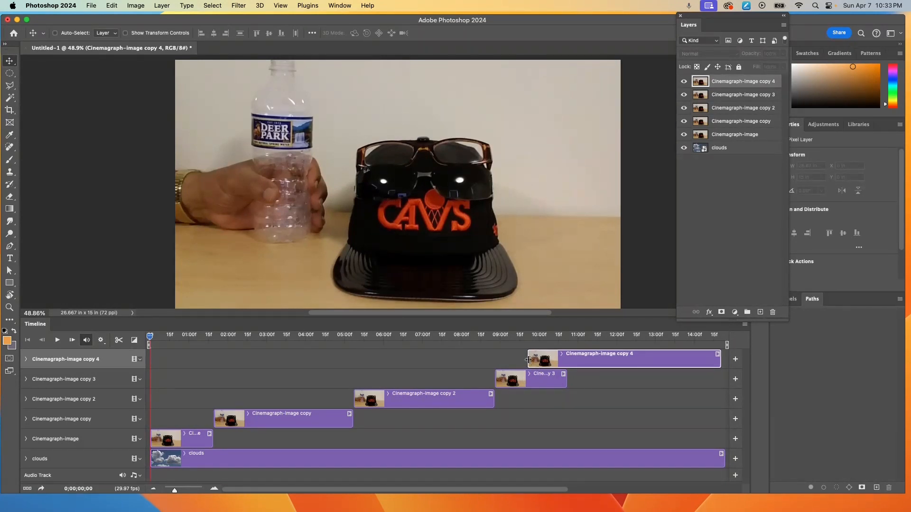
left_click_drag(529, 359, 563, 359)
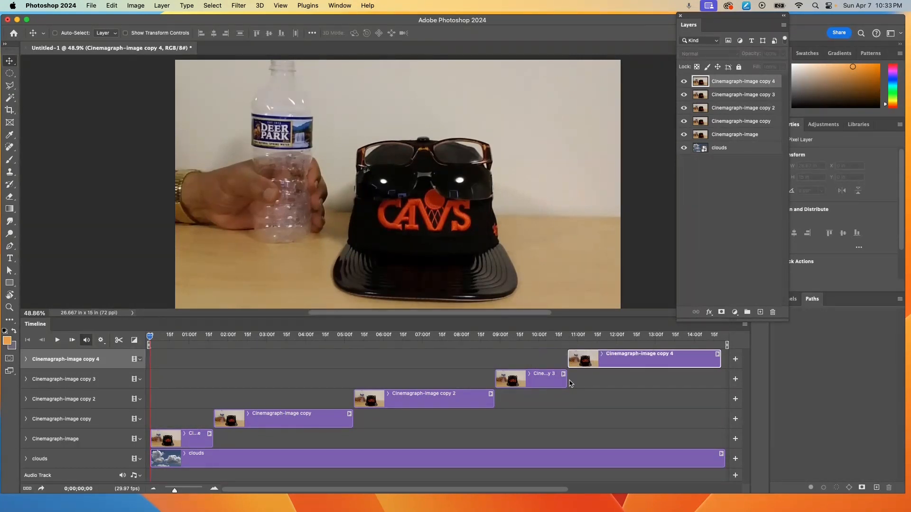
- Extend the Cinemagraph-image copy 4 clip to the end of the clouds clip, and return the playhead to the start
left_click(280, 6)
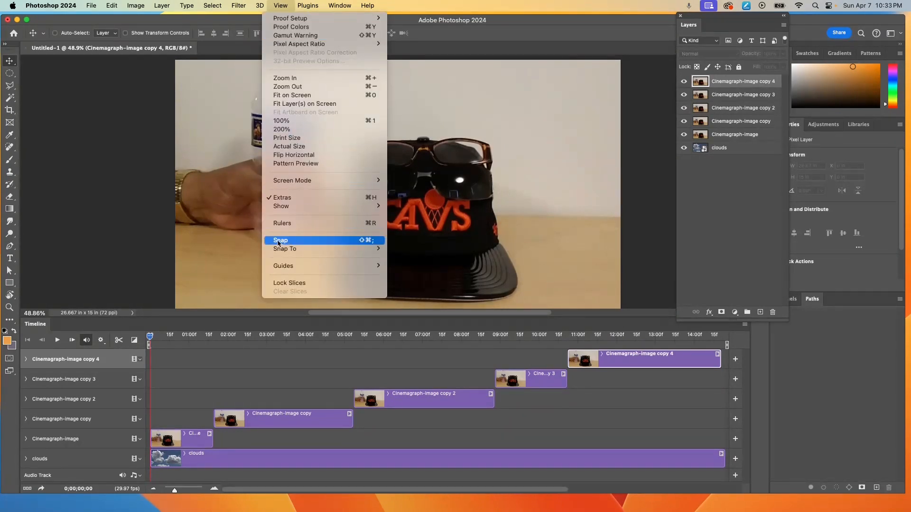
left_click(475, 33)
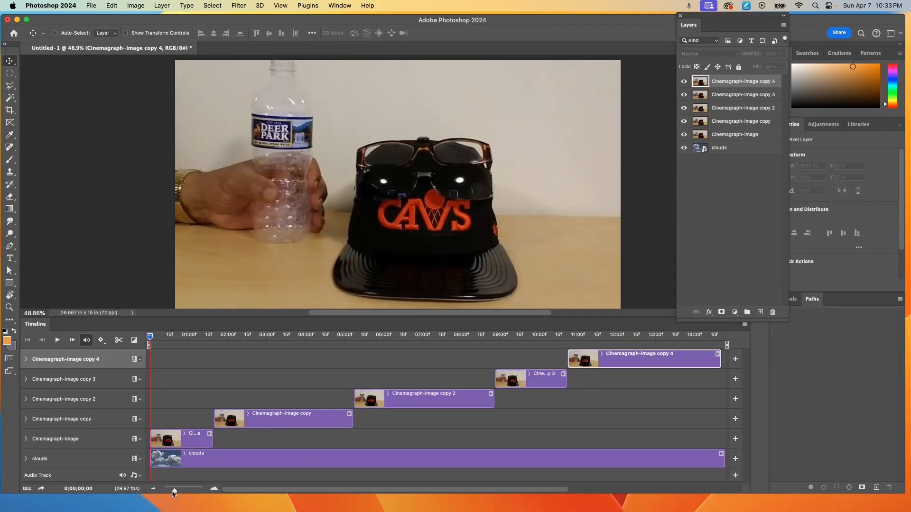
left_click_drag(151, 338, 713, 337)
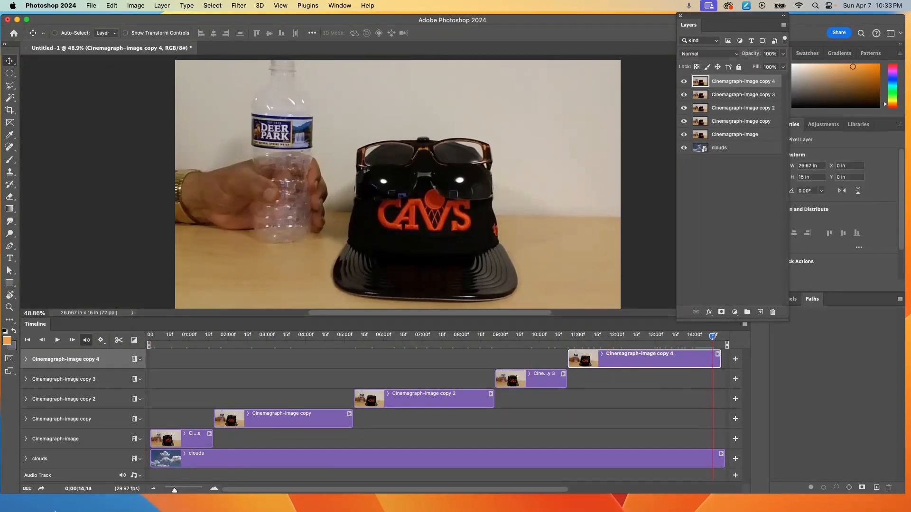
left_click_drag(174, 493, 182, 494)
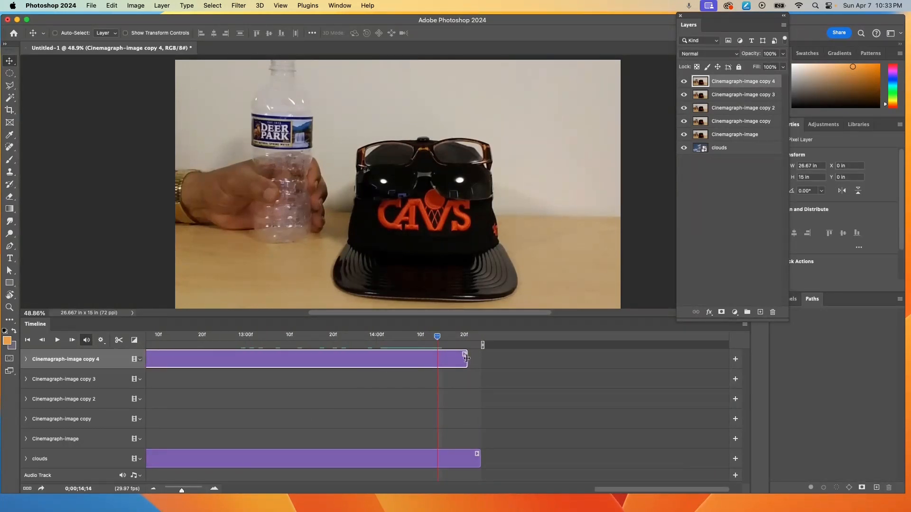
left_click_drag(468, 358, 455, 341)
left_click_drag(183, 493, 173, 495)
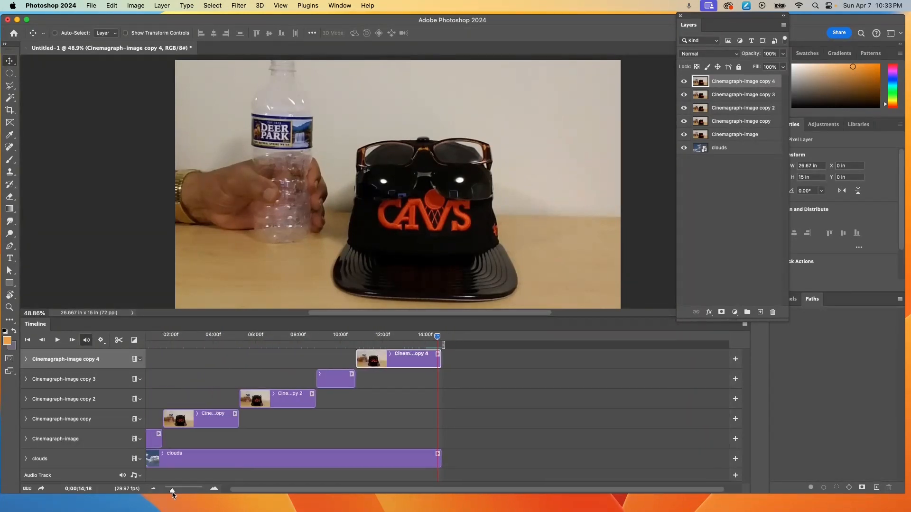
left_click_drag(435, 337, 143, 380)
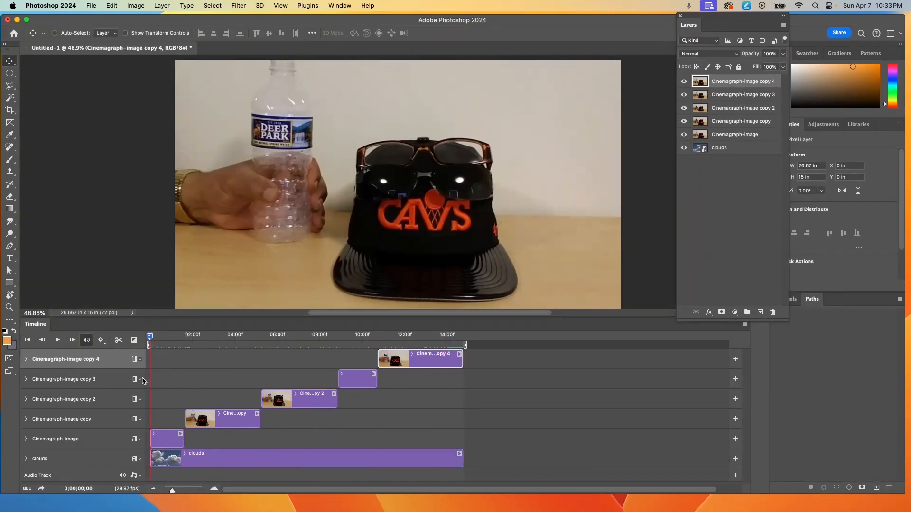
- Move the playhead to 0;00;01;28 and select the Cinemagraph-image copy clip
left_click(160, 445)
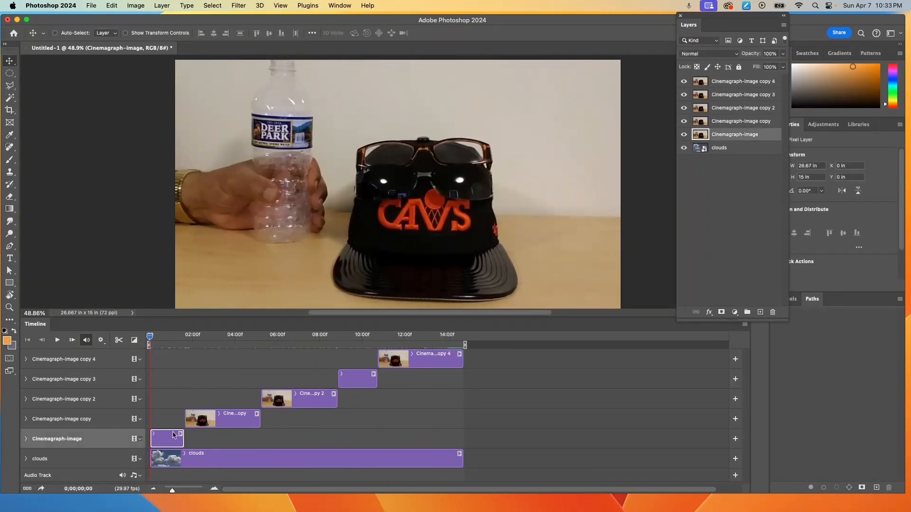
left_click(217, 423)
left_click_drag(151, 338, 191, 337)
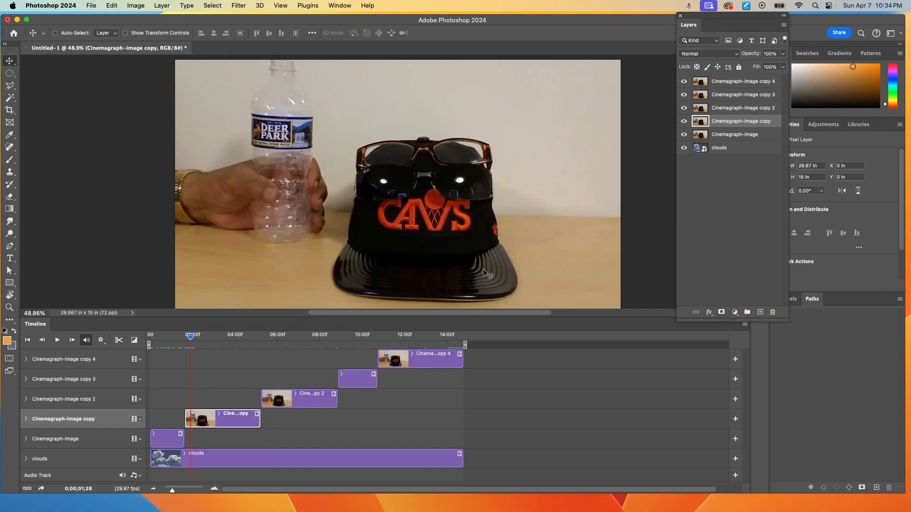
left_click(311, 407)
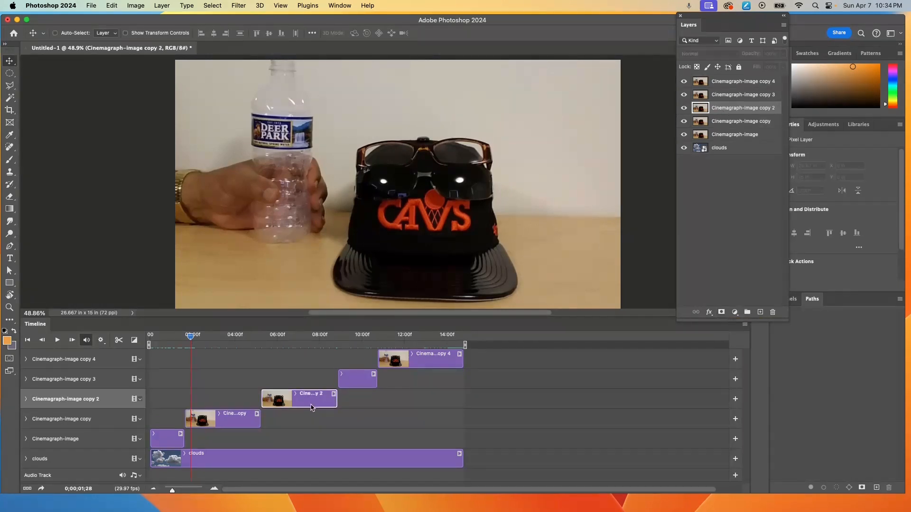
left_click(219, 419)
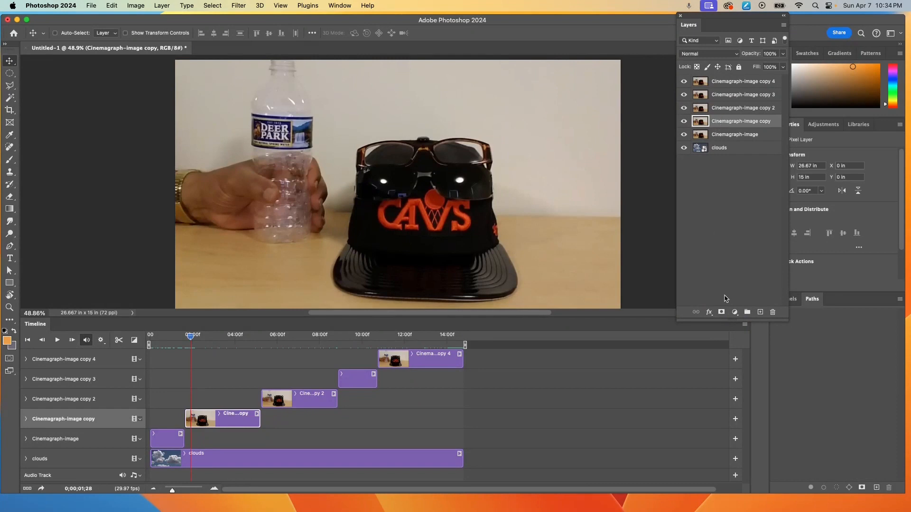
- Add layer masks to the Cinemagraph-image copy, copy 2 and copy 4 layers
left_click(721, 313)
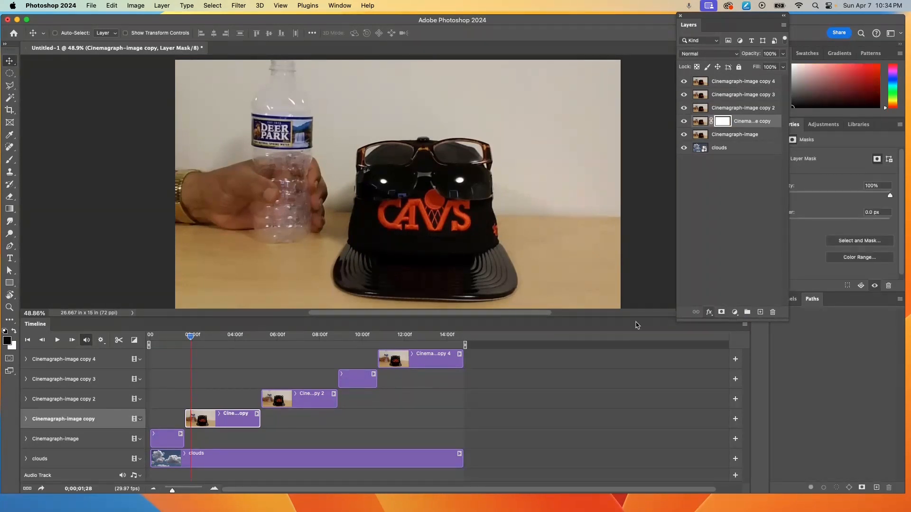
left_click(307, 406)
left_click(721, 312)
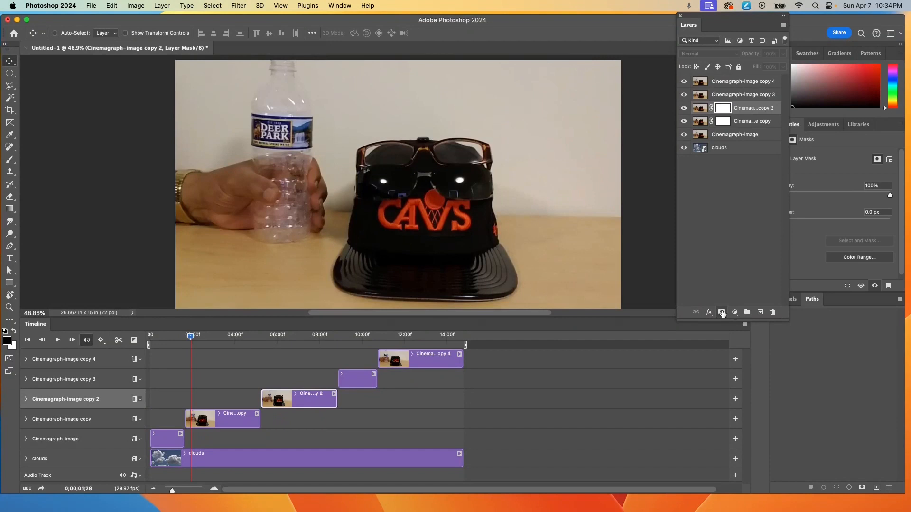
left_click(352, 383)
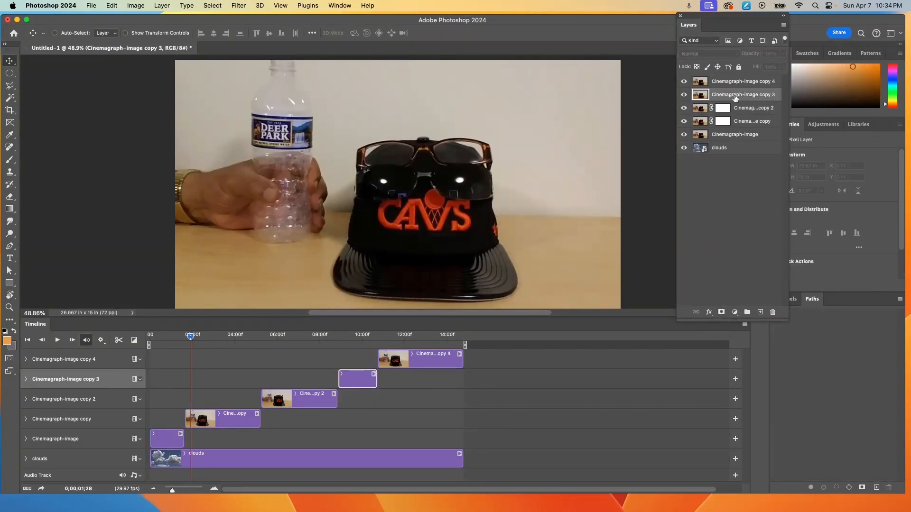
left_click(425, 363)
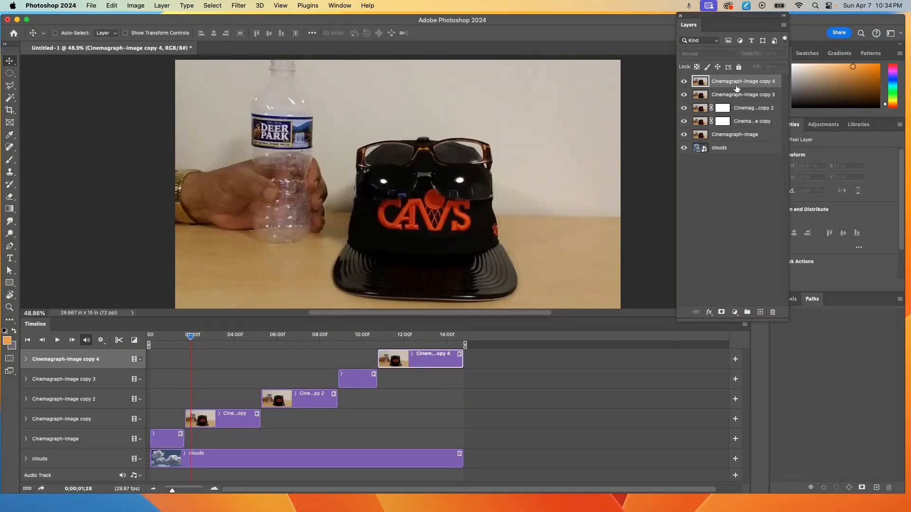
left_click(722, 312)
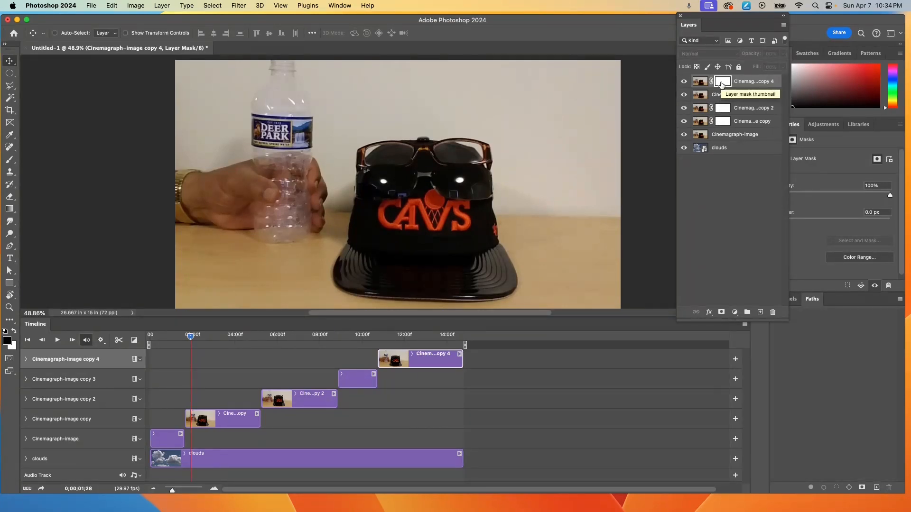
- Select the Cinemagraph-image copy layer mask and prepare a Soft Round brush with black as the foreground color
left_click(723, 122)
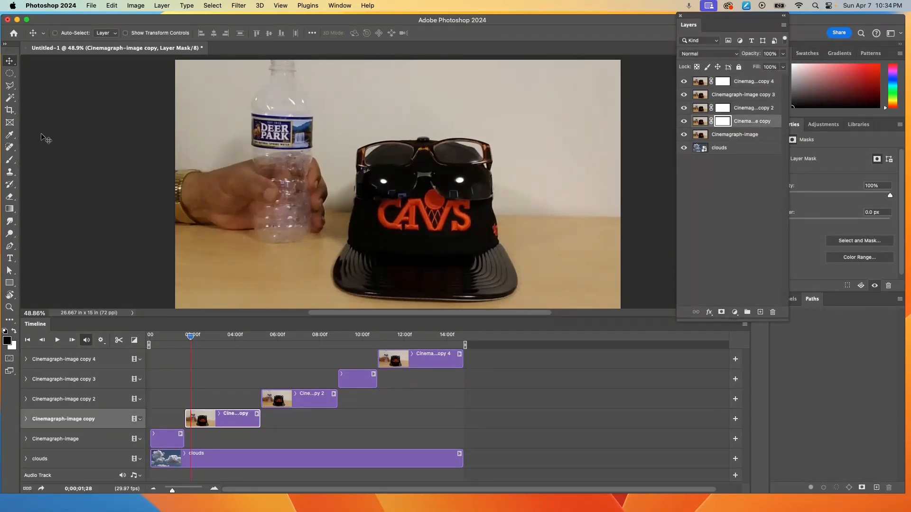
left_click(10, 160)
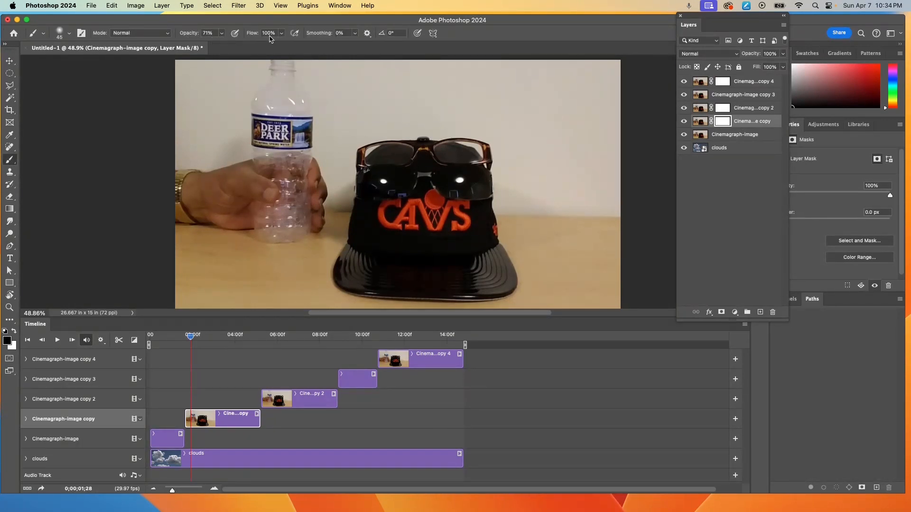
left_click(70, 37)
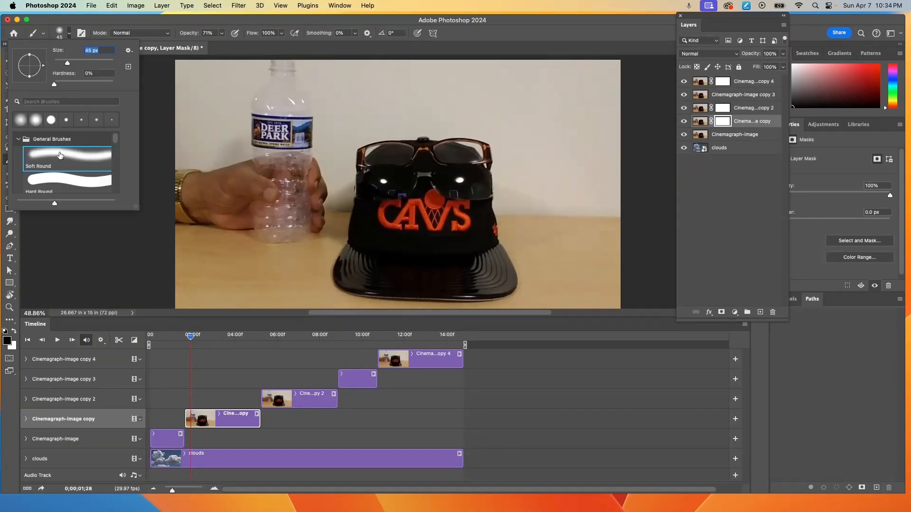
left_click(465, 35)
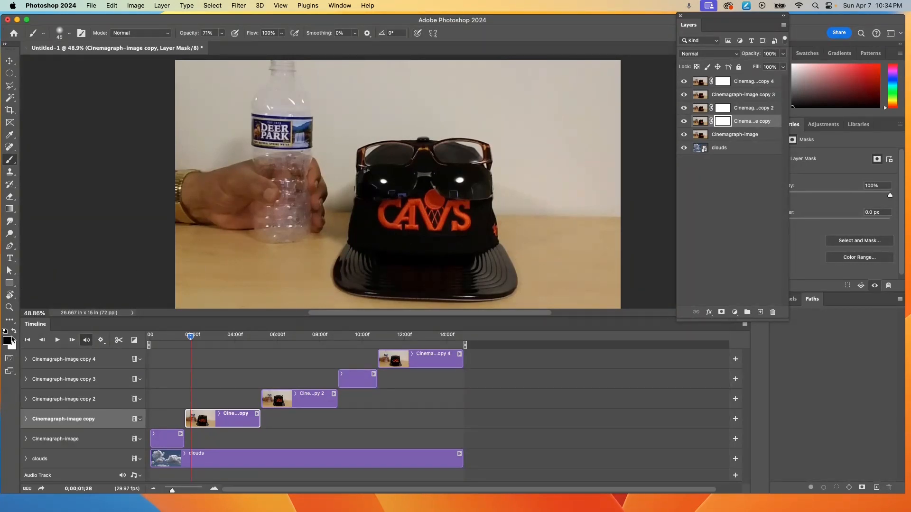
left_click(14, 333)
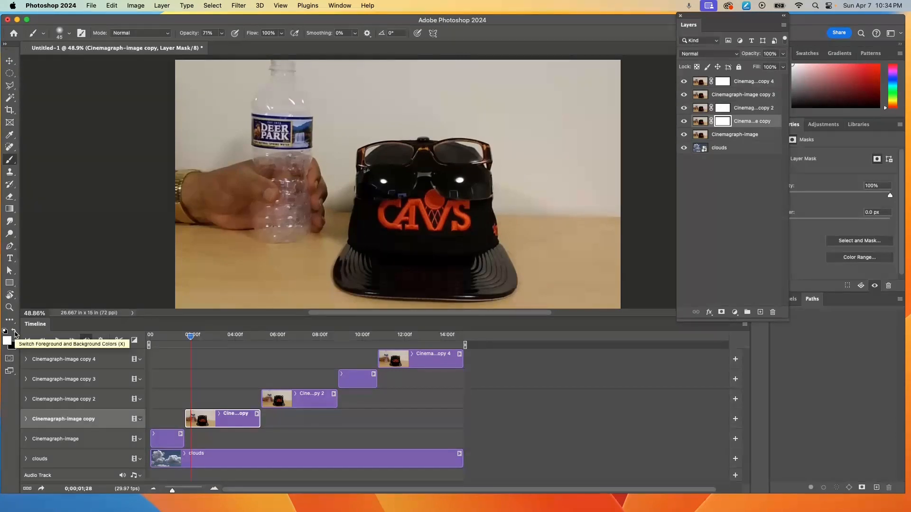
left_click(14, 333)
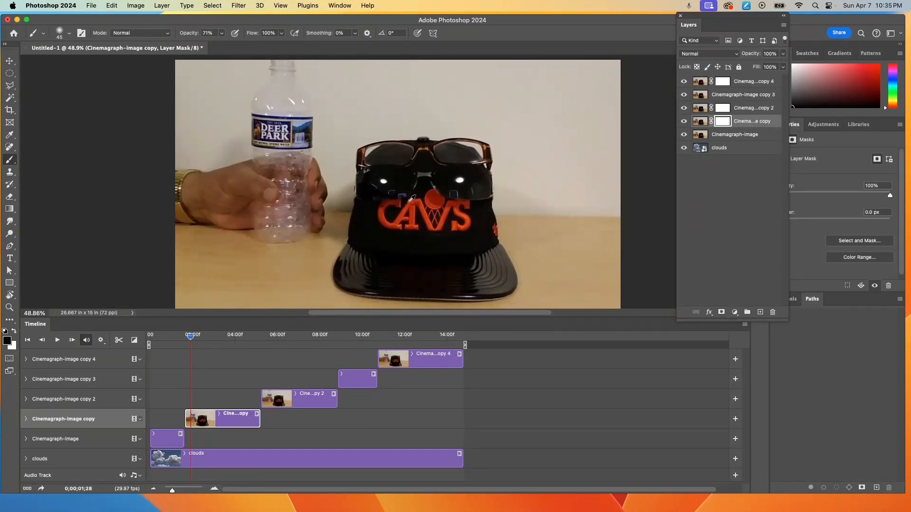
- Paint black over the left sunglasses lens on the Cinemagraph-image copy mask, and set the brush opacity to 100%
scroll(388, 180, "down", 2)
scroll(388, 180, "up", 4)
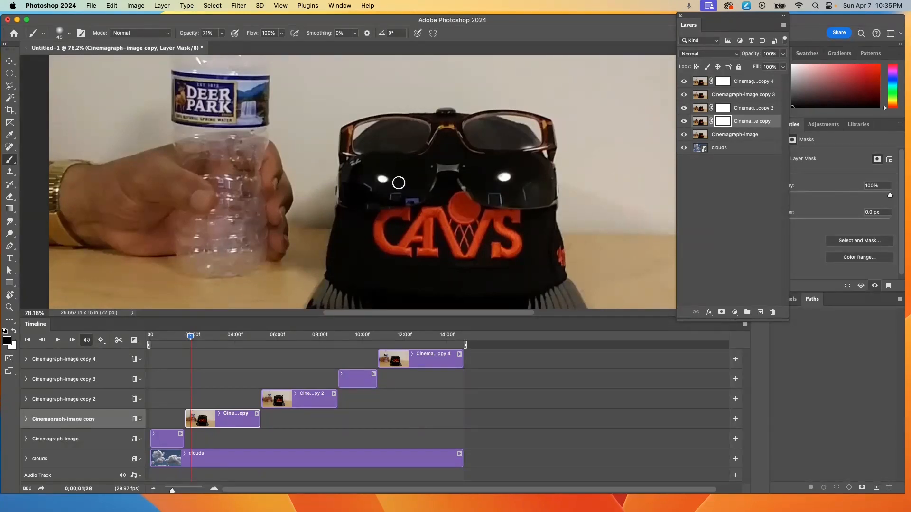
mouse_move(404, 176)
left_mouse_down()
mouse_move(385, 177)
mouse_move(406, 171)
mouse_move(357, 172)
mouse_move(361, 188)
mouse_move(400, 182)
mouse_move(382, 185)
mouse_move(397, 190)
mouse_move(407, 176)
mouse_move(369, 180)
mouse_move(408, 178)
mouse_move(404, 169)
mouse_move(380, 170)
mouse_move(409, 164)
mouse_move(375, 164)
mouse_move(355, 188)
mouse_move(377, 174)
mouse_move(357, 166)
mouse_move(347, 186)
mouse_move(399, 191)
mouse_move(355, 184)
mouse_move(356, 191)
mouse_move(412, 175)
mouse_move(402, 185)
mouse_move(406, 169)
mouse_move(414, 167)
mouse_move(410, 182)
mouse_move(419, 165)
mouse_move(396, 190)
mouse_move(412, 188)
mouse_move(393, 199)
mouse_move(360, 200)
mouse_move(351, 182)
mouse_move(367, 169)
mouse_move(421, 166)
mouse_move(403, 196)
left_mouse_up()
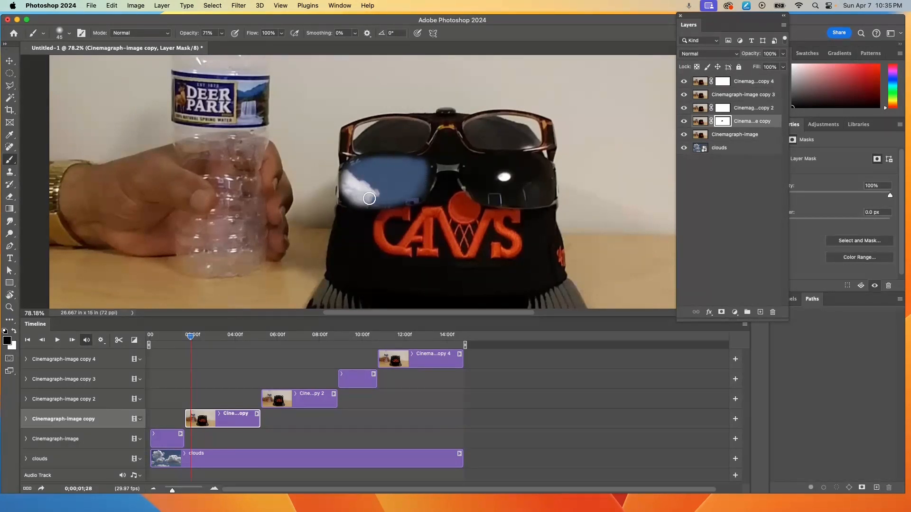
left_click(222, 35)
left_click_drag(222, 45, 491, 36)
- Try painting black over the right sunglasses lens on the Cinemagraph-image copy mask, and undo those strokes
mouse_move(476, 172)
left_mouse_down()
mouse_move(516, 170)
mouse_move(480, 177)
mouse_move(487, 183)
mouse_move(476, 169)
mouse_move(472, 176)
mouse_move(517, 193)
mouse_move(495, 184)
mouse_move(527, 179)
mouse_move(498, 172)
mouse_move(524, 171)
mouse_move(522, 193)
mouse_move(526, 177)
mouse_move(513, 167)
mouse_move(533, 170)
mouse_move(532, 185)
mouse_move(540, 172)
mouse_move(540, 192)
mouse_move(540, 172)
mouse_move(469, 171)
mouse_move(475, 185)
mouse_move(517, 194)
mouse_move(539, 192)
mouse_move(541, 180)
mouse_move(484, 174)
mouse_move(540, 175)
mouse_move(543, 184)
mouse_move(518, 197)
left_mouse_up()
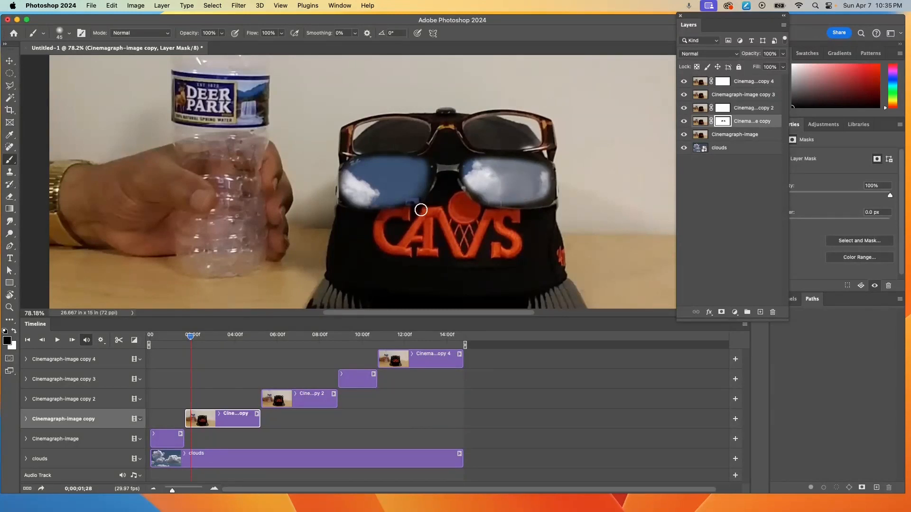
mouse_move(188, 338)
left_mouse_down()
mouse_move(232, 338)
mouse_move(193, 338)
left_mouse_up()
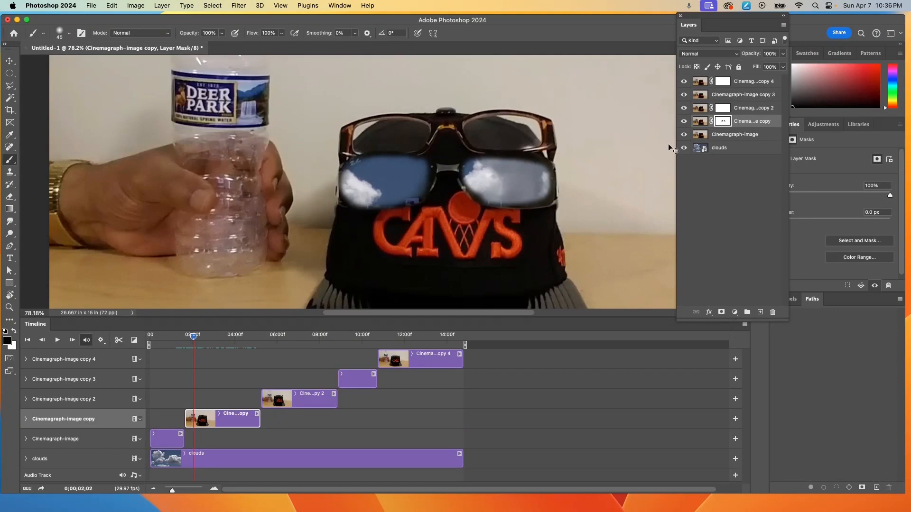
key("super+z")
key("super+z")
key("super+z")
key("super+z")
key("super+z")
key("super+z")
key("super+z")
key("super+z")
key("super+z")
key("super+z")
- Move the playhead to 0;00;06;10 and select the Cinemagraph-image copy 2 layer mask
left_click_drag(190, 338, 284, 337)
left_click(310, 402)
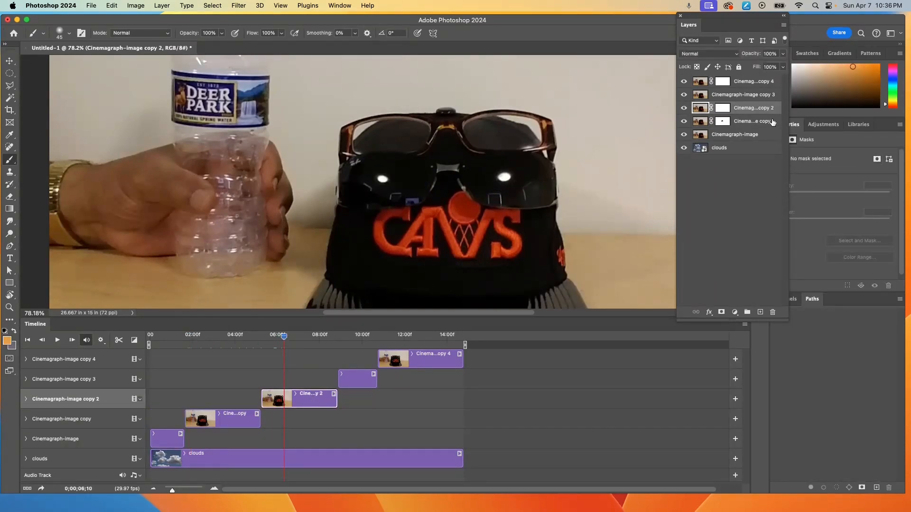
left_click(756, 109)
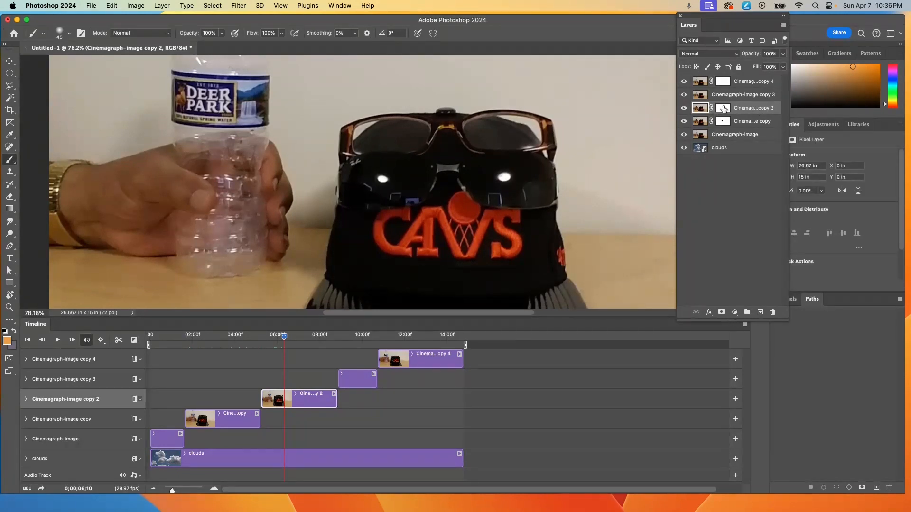
left_click(723, 108)
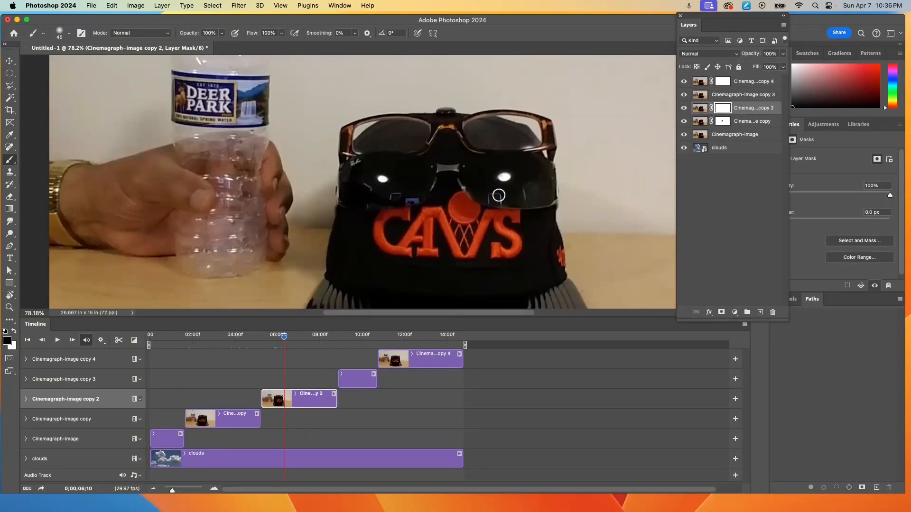
- Brush an orange stroke on the right lens in the Cinemagraph-image copy 2 image itself, and undo it
left_click(701, 109)
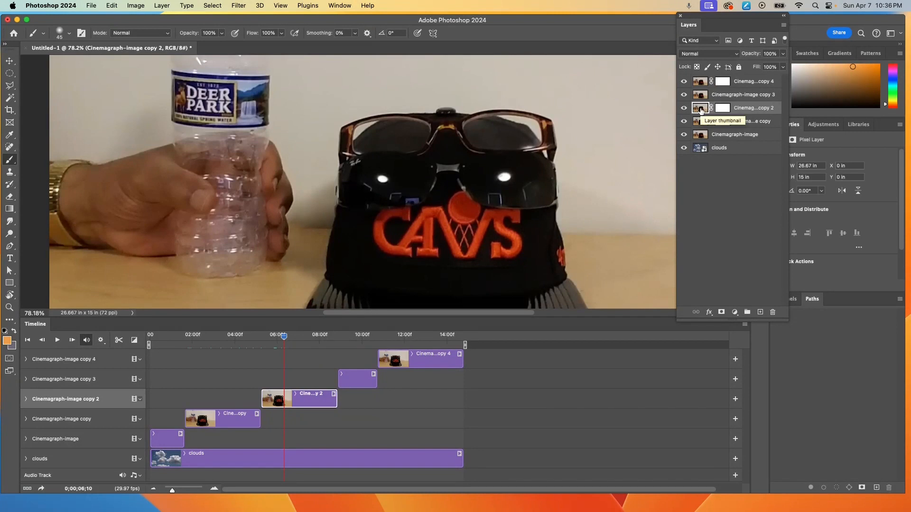
left_click_drag(485, 177, 513, 175)
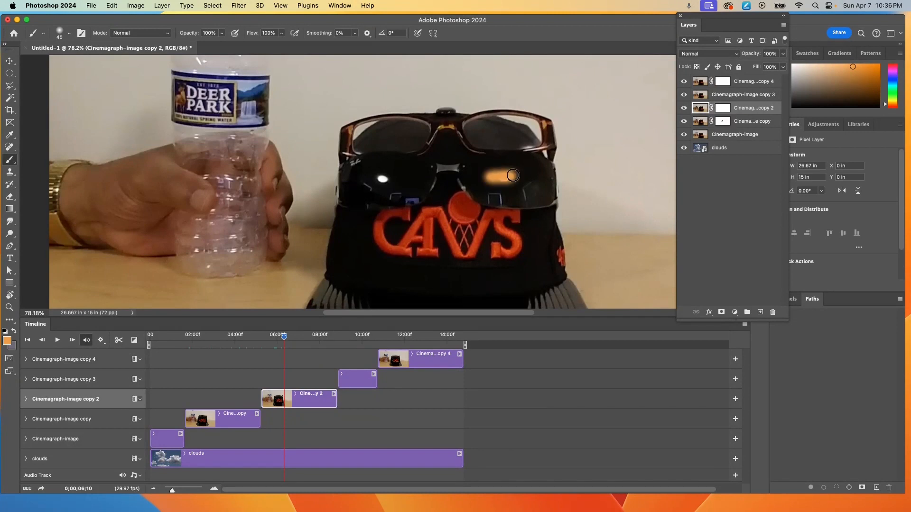
key("super+z")
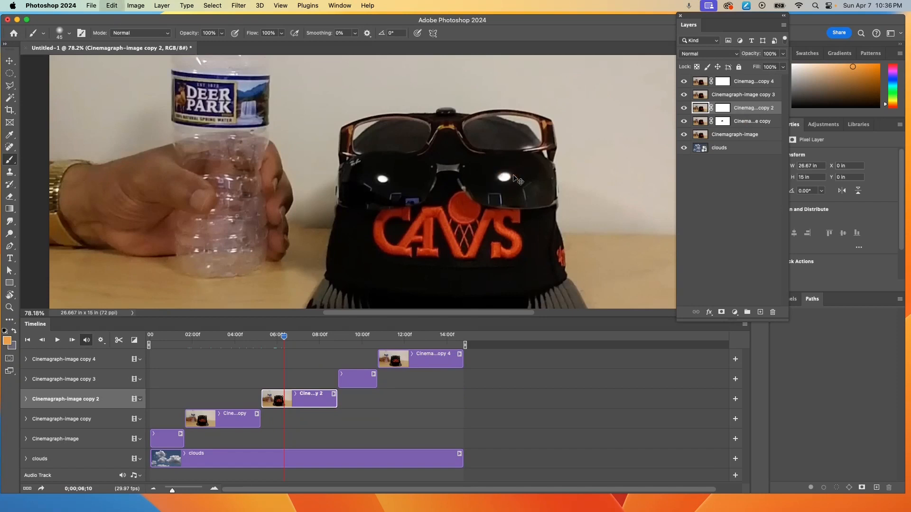
- Paint black over the right sunglasses lens on the Cinemagraph-image copy 2 layer mask
left_click(721, 109)
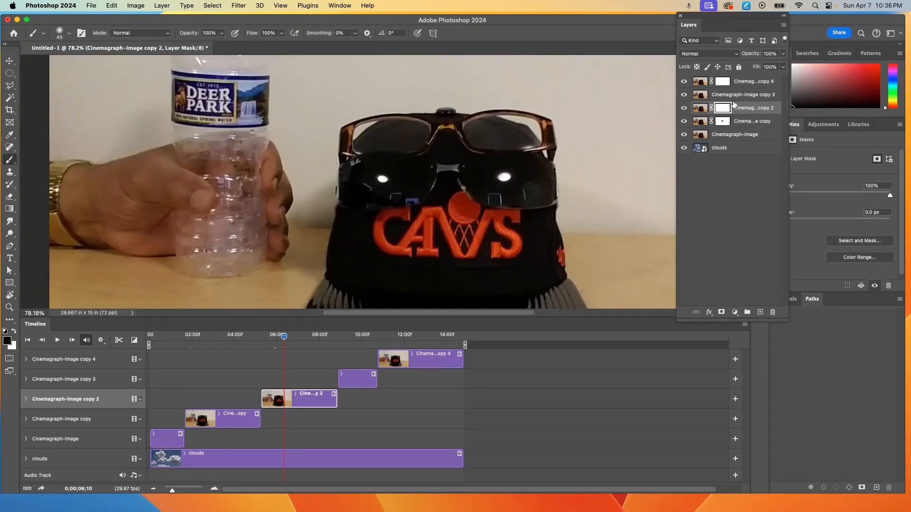
mouse_move(513, 176)
left_mouse_down()
mouse_move(487, 177)
mouse_move(527, 170)
mouse_move(469, 173)
mouse_move(481, 168)
mouse_move(474, 178)
mouse_move(498, 194)
mouse_move(475, 180)
mouse_move(525, 173)
mouse_move(510, 193)
mouse_move(498, 186)
mouse_move(519, 181)
mouse_move(493, 166)
mouse_move(527, 169)
mouse_move(534, 187)
mouse_move(536, 167)
mouse_move(541, 187)
mouse_move(542, 172)
mouse_move(540, 186)
mouse_move(488, 196)
mouse_move(534, 197)
mouse_move(541, 187)
mouse_move(534, 176)
mouse_move(481, 170)
mouse_move(531, 168)
mouse_move(532, 197)
left_mouse_up()
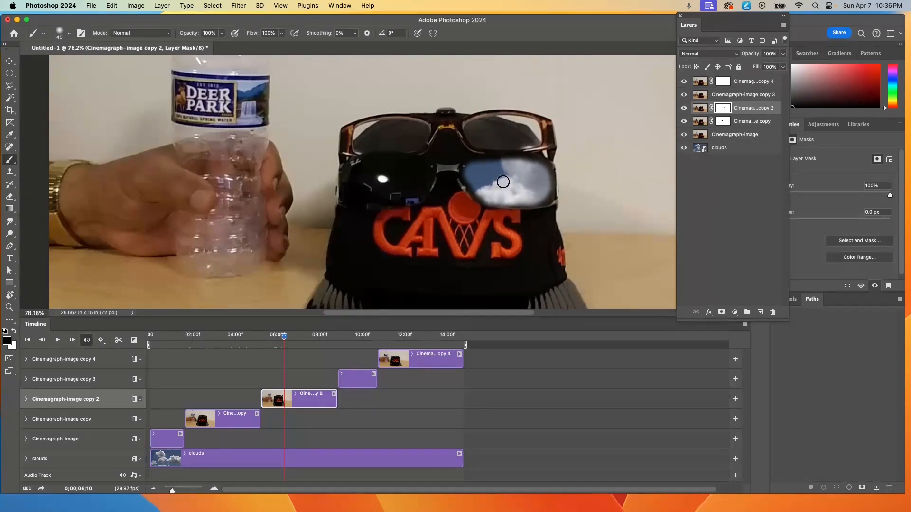
- Move the playhead to 0;00;11;06 and select the Cinemagraph-image copy 4 layer mask
left_click_drag(283, 337, 351, 343)
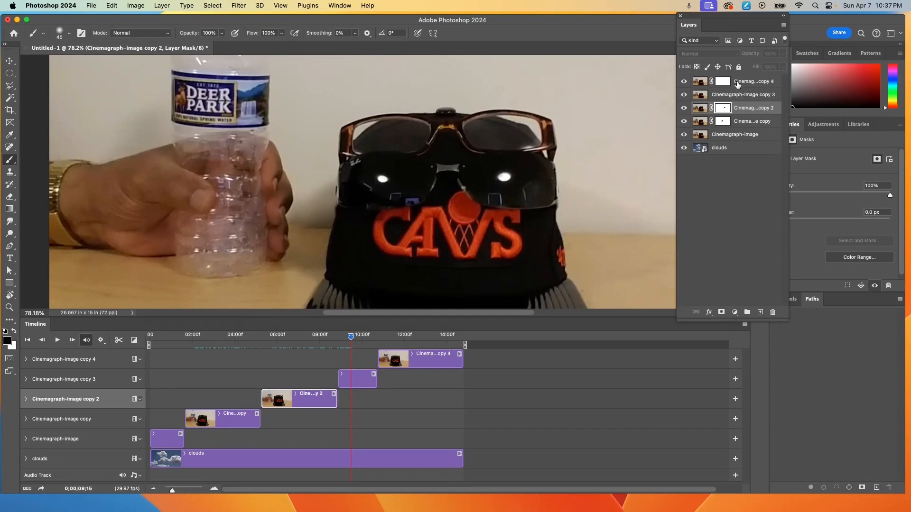
left_click(736, 83)
left_click_drag(350, 338, 387, 338)
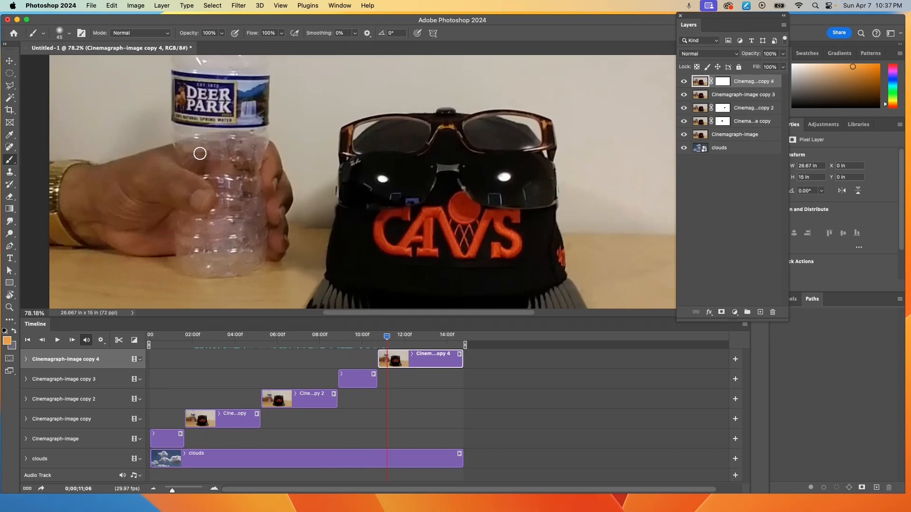
left_click_drag(217, 142, 211, 196)
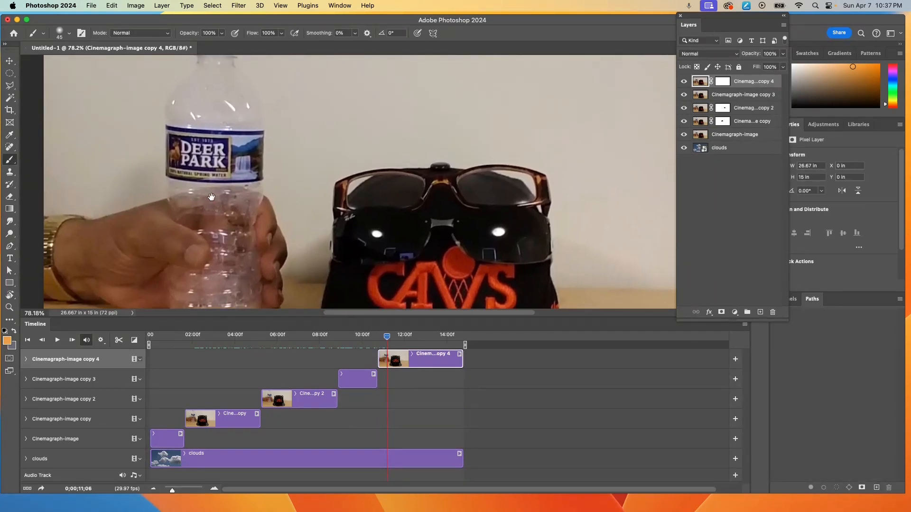
left_click_drag(180, 112, 185, 105)
left_click(723, 82)
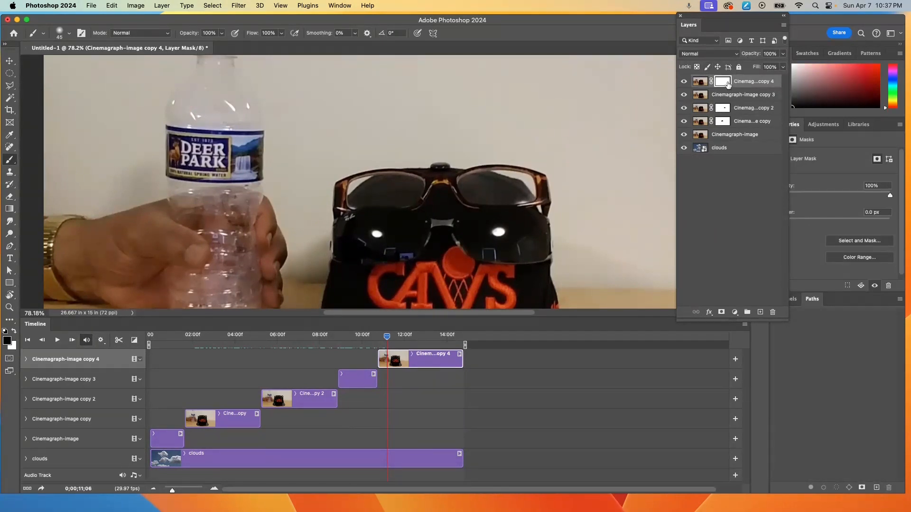
- Paint black over the bottle above its label on the copy 4 mask, and restore the overspill beyond its edge with white
mouse_move(203, 115)
left_mouse_down()
mouse_move(177, 108)
mouse_move(186, 97)
mouse_move(179, 108)
mouse_move(211, 113)
mouse_move(181, 119)
mouse_move(201, 90)
mouse_move(216, 105)
mouse_move(210, 99)
mouse_move(208, 111)
mouse_move(300, 100)
left_mouse_up()
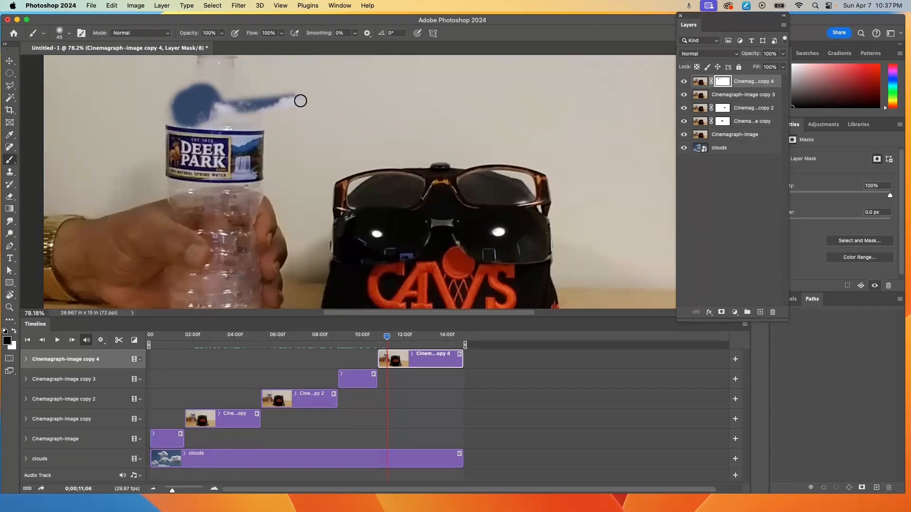
key("super+z")
left_click_drag(223, 105, 273, 101)
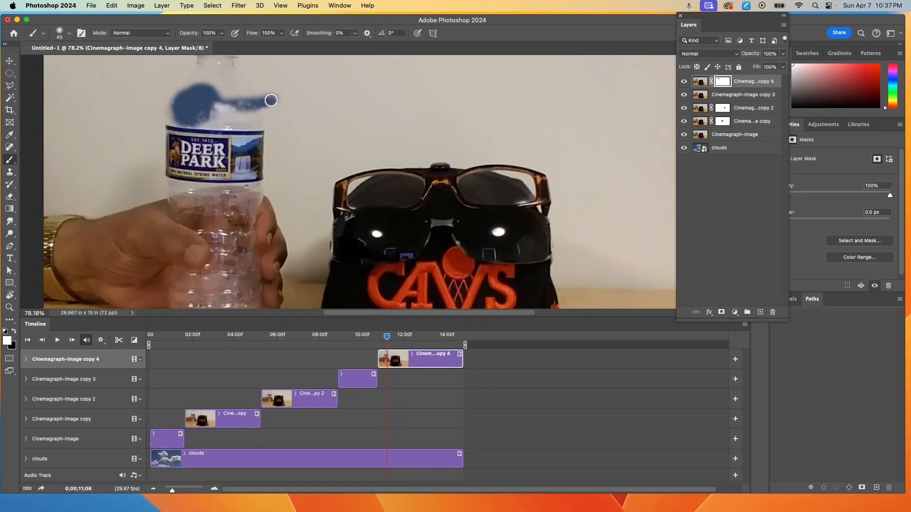
mouse_move(280, 108)
left_mouse_down()
mouse_move(266, 89)
mouse_move(278, 119)
mouse_move(260, 88)
mouse_move(265, 104)
left_mouse_up()
- Finish masking the bottle above its label in black, and paint black over its body below the label down to the base
mouse_move(219, 99)
left_mouse_down()
mouse_move(211, 93)
mouse_move(240, 93)
mouse_move(209, 89)
mouse_move(236, 93)
mouse_move(234, 116)
left_mouse_up()
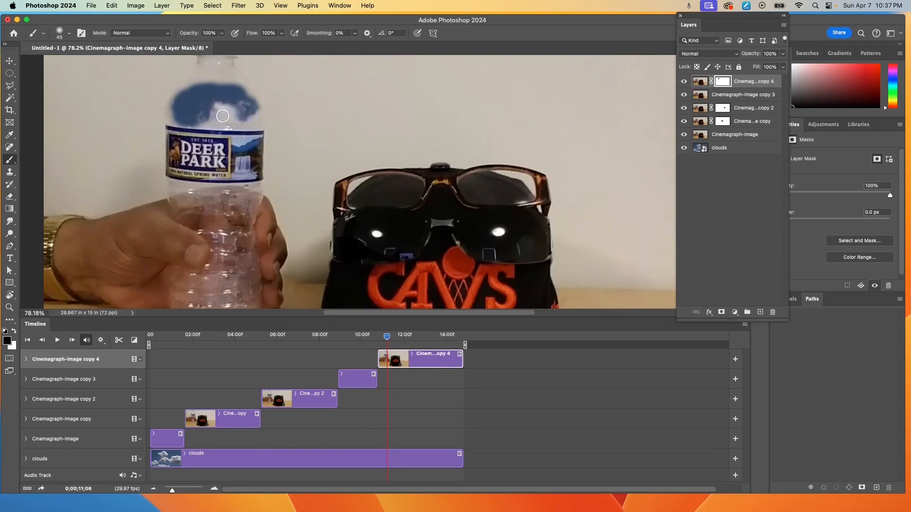
mouse_move(178, 112)
left_mouse_down()
mouse_move(211, 121)
mouse_move(246, 116)
left_mouse_up()
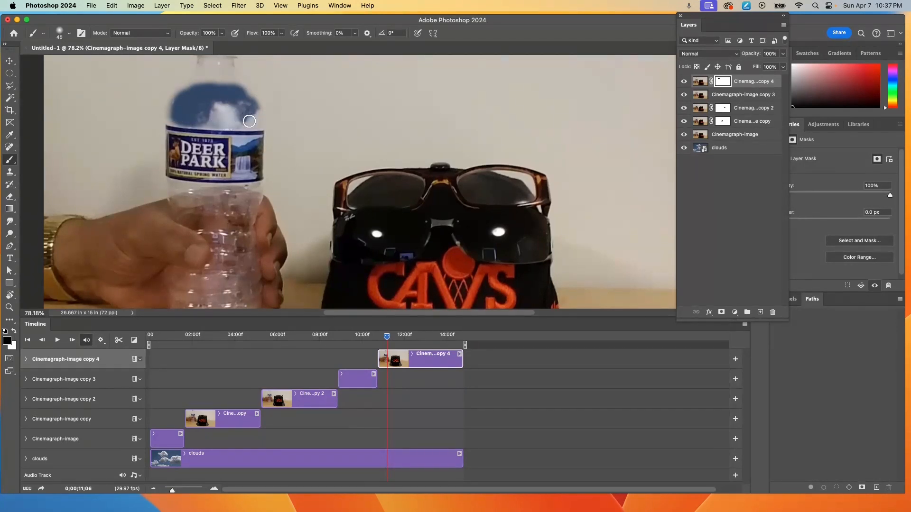
mouse_move(227, 203)
left_mouse_down()
mouse_move(184, 190)
mouse_move(228, 191)
mouse_move(181, 188)
mouse_move(190, 209)
mouse_move(175, 193)
mouse_move(188, 218)
mouse_move(218, 208)
mouse_move(193, 205)
mouse_move(235, 200)
mouse_move(212, 200)
mouse_move(243, 191)
mouse_move(232, 215)
mouse_move(249, 196)
mouse_move(240, 215)
mouse_move(202, 215)
mouse_move(218, 229)
mouse_move(195, 221)
mouse_move(226, 246)
mouse_move(224, 224)
mouse_move(234, 235)
mouse_move(252, 194)
mouse_move(237, 250)
mouse_move(241, 179)
mouse_move(231, 178)
mouse_move(226, 191)
mouse_move(224, 173)
mouse_move(219, 205)
mouse_move(180, 205)
mouse_move(183, 234)
mouse_move(185, 218)
mouse_move(217, 214)
mouse_move(236, 186)
mouse_move(233, 216)
mouse_move(248, 151)
mouse_move(256, 236)
mouse_move(246, 200)
mouse_move(239, 215)
mouse_move(191, 231)
mouse_move(185, 253)
mouse_move(227, 256)
mouse_move(199, 245)
mouse_move(253, 242)
left_mouse_up()
key("space")
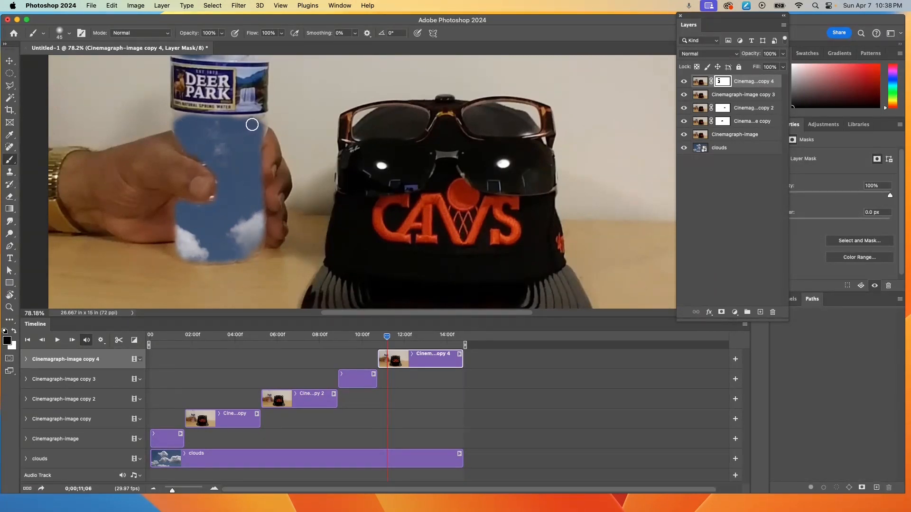
- Enlarge the brush to 90 and paint black over both sunglasses lenses on the Cinemagraph-image copy 4 mask
key("bracketleft")
key("bracketleft")
key("bracketright")
key("bracketright")
key("bracketright")
key("bracketright")
key("bracketright")
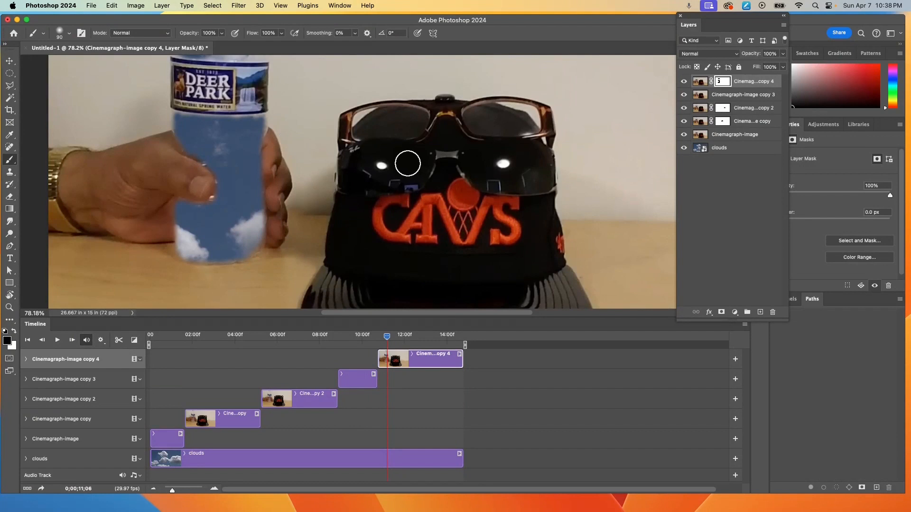
mouse_move(406, 163)
left_mouse_down()
mouse_move(361, 162)
mouse_move(412, 164)
mouse_move(398, 177)
mouse_move(410, 170)
mouse_move(380, 179)
mouse_move(350, 173)
mouse_move(424, 162)
left_mouse_up()
mouse_move(488, 159)
left_mouse_down()
mouse_move(532, 167)
mouse_move(481, 168)
mouse_move(507, 178)
mouse_move(485, 169)
mouse_move(541, 162)
mouse_move(531, 179)
mouse_move(512, 182)
mouse_move(521, 179)
mouse_move(471, 160)
left_mouse_up()
- Return the playhead to the start of the timeline and add moments in love.m4a to the audio track
left_click_drag(385, 338, 147, 343)
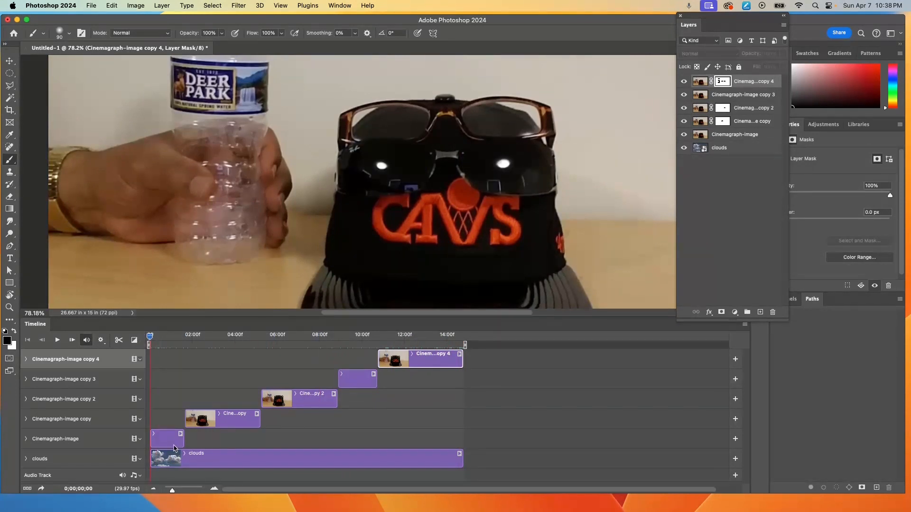
left_click(134, 476)
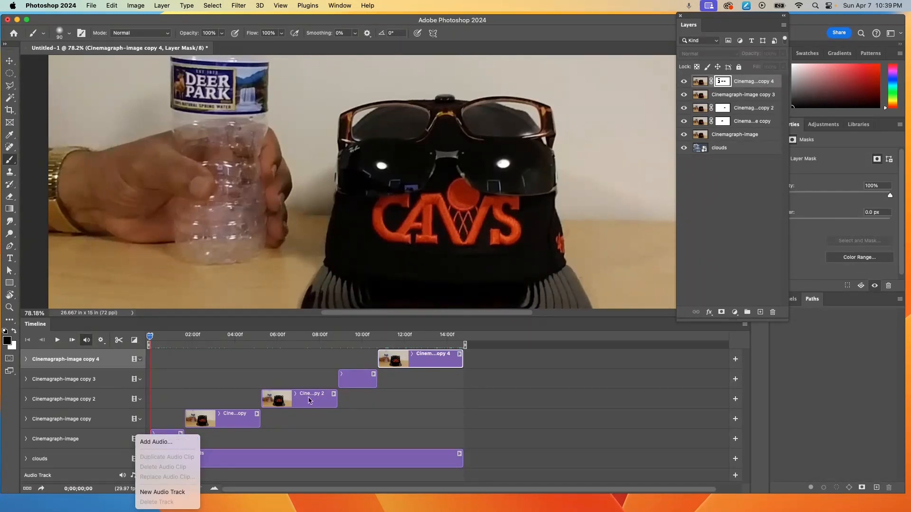
left_click(497, 365)
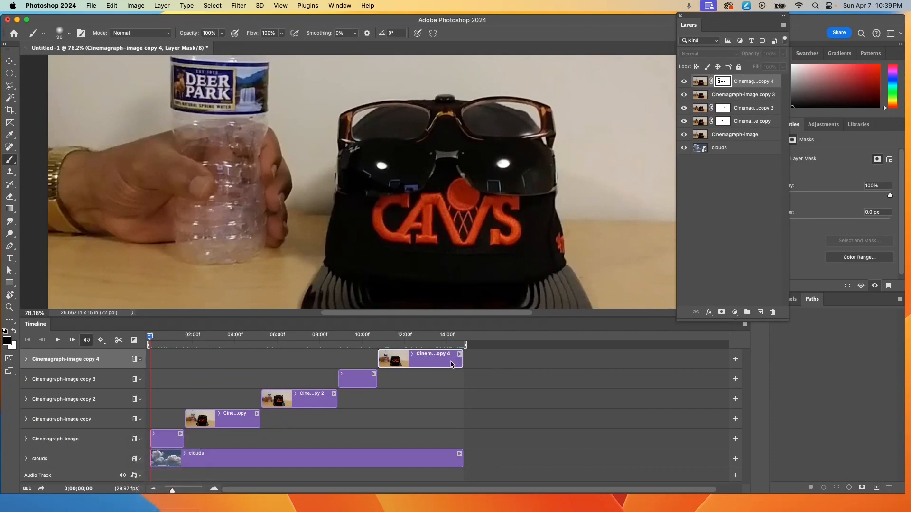
left_click(437, 387)
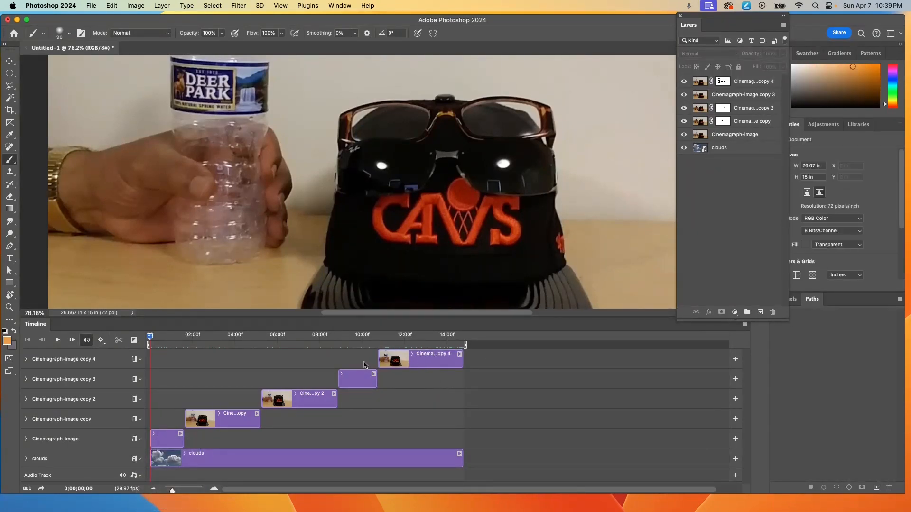
left_click(348, 384)
left_click(134, 475)
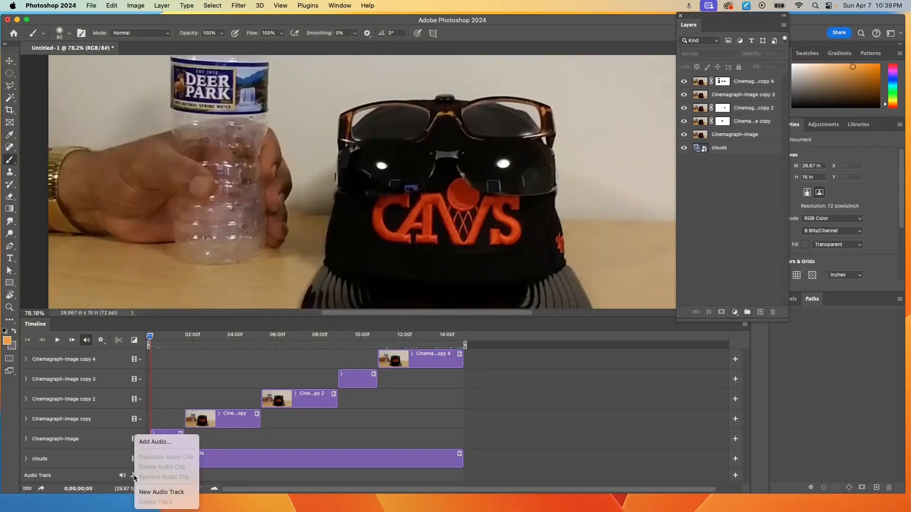
left_click(147, 446)
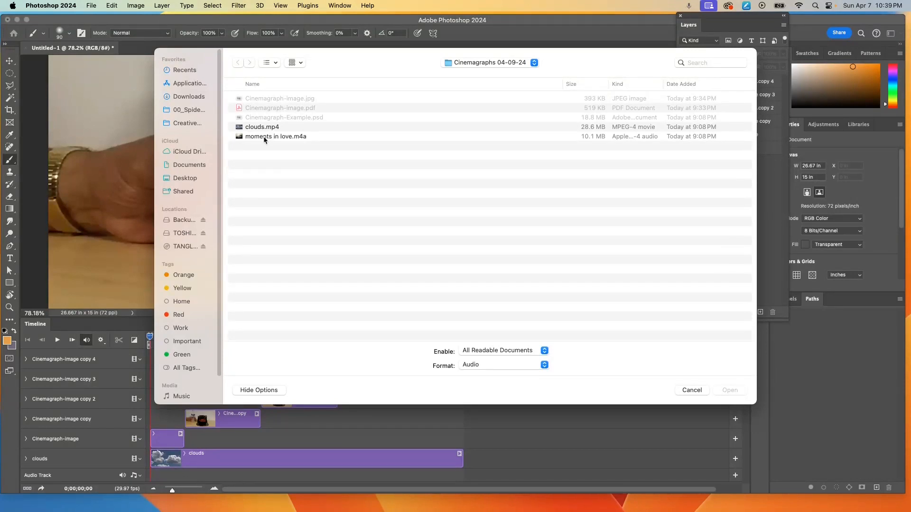
left_click(264, 136)
left_click(721, 394)
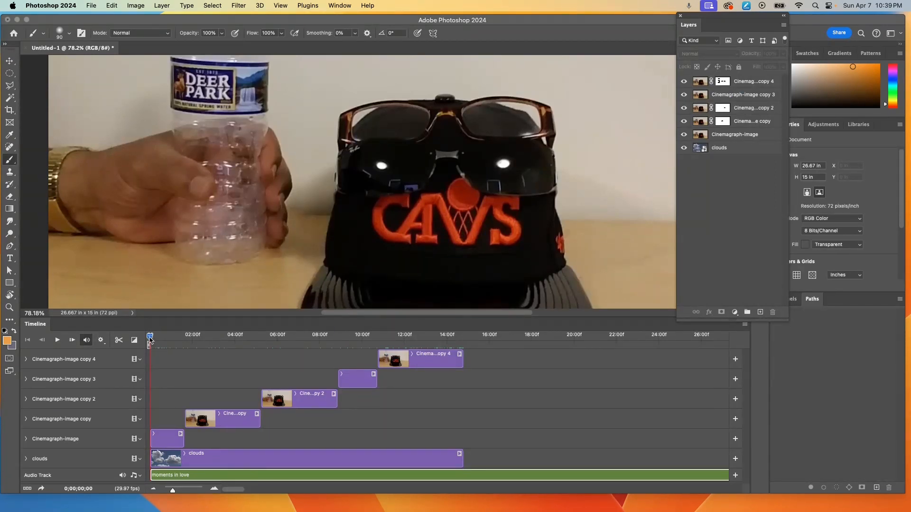
- Split the moments in love audio clip at 0;00;02;25 and delete the portion before the split
left_click_drag(150, 336, 212, 347)
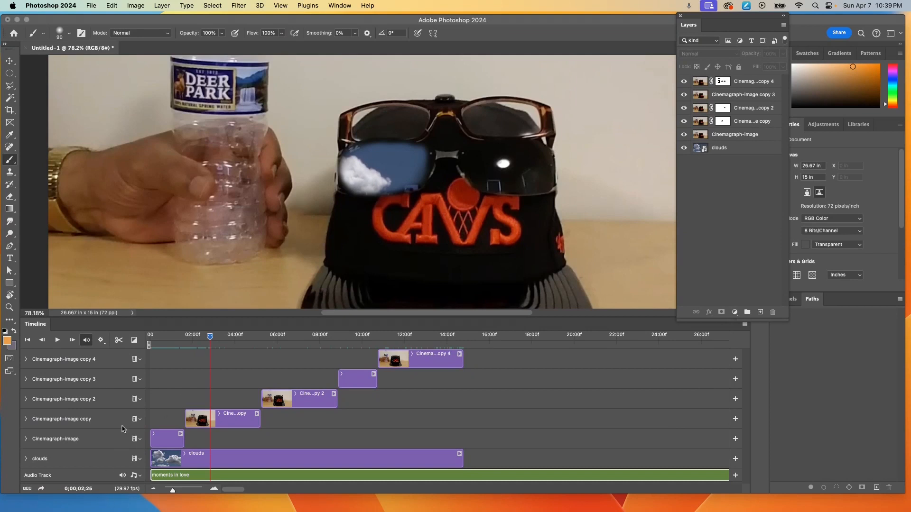
left_click(118, 340)
left_click(188, 479)
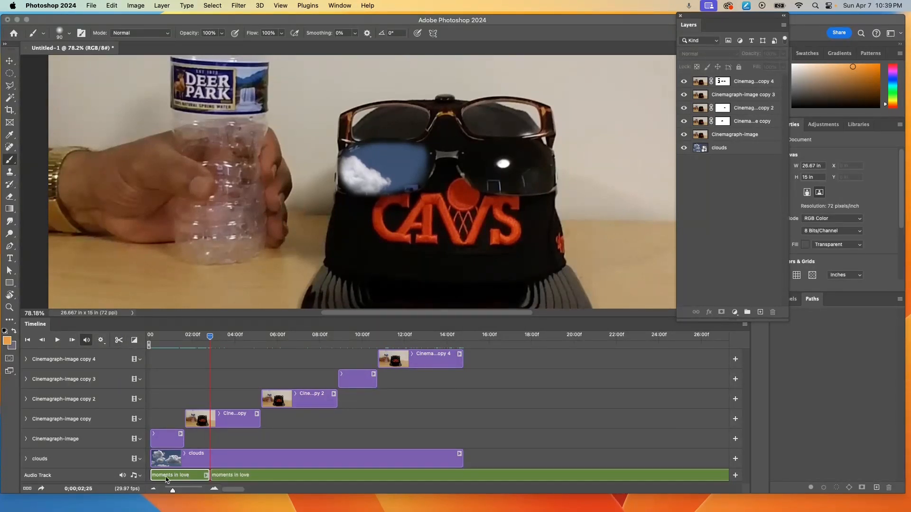
left_click(134, 476)
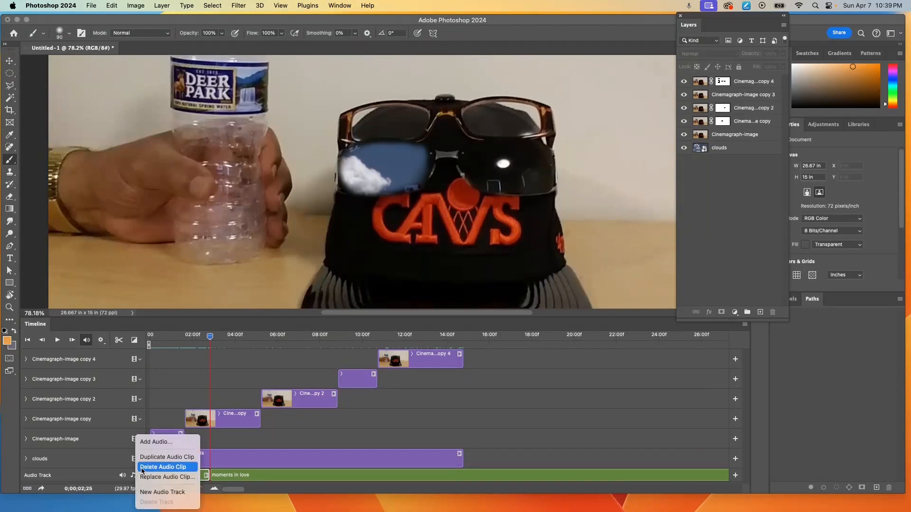
left_click(143, 469)
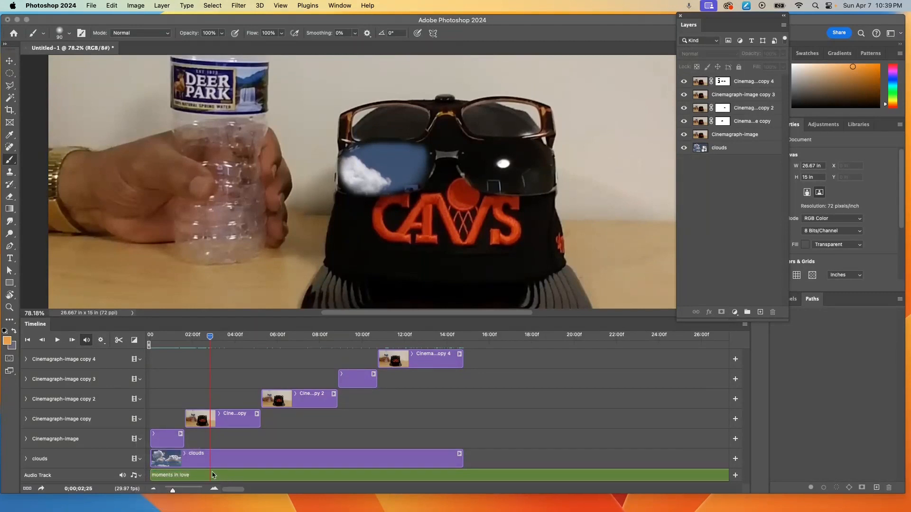
- Split the audio clip at 0;00;14;23, near the end of the clouds clip, and delete the excess after the split
left_click(149, 344)
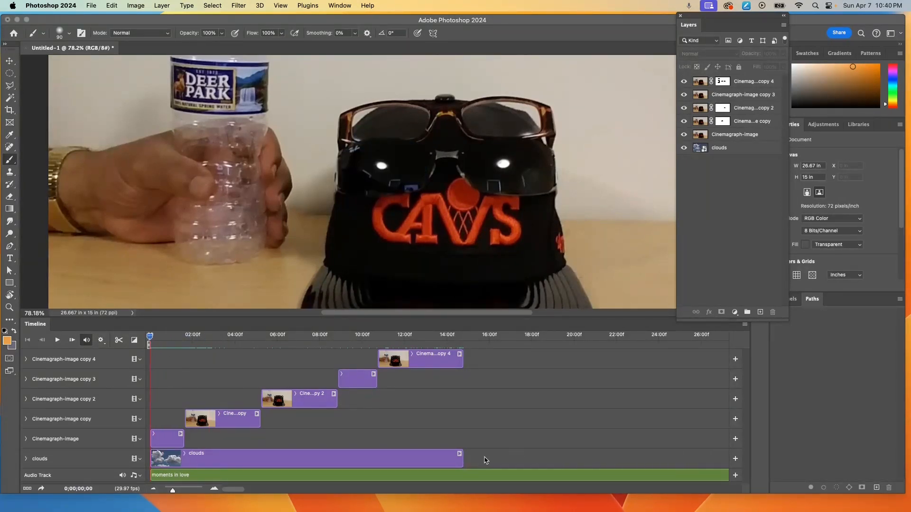
left_click(457, 337)
left_click_drag(456, 338, 462, 340)
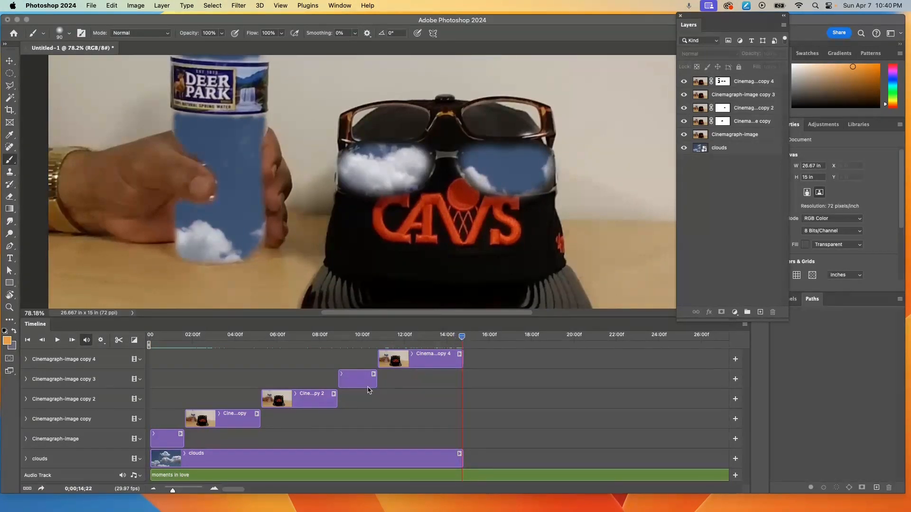
left_click_drag(174, 492, 204, 491)
left_click_drag(437, 337, 457, 338)
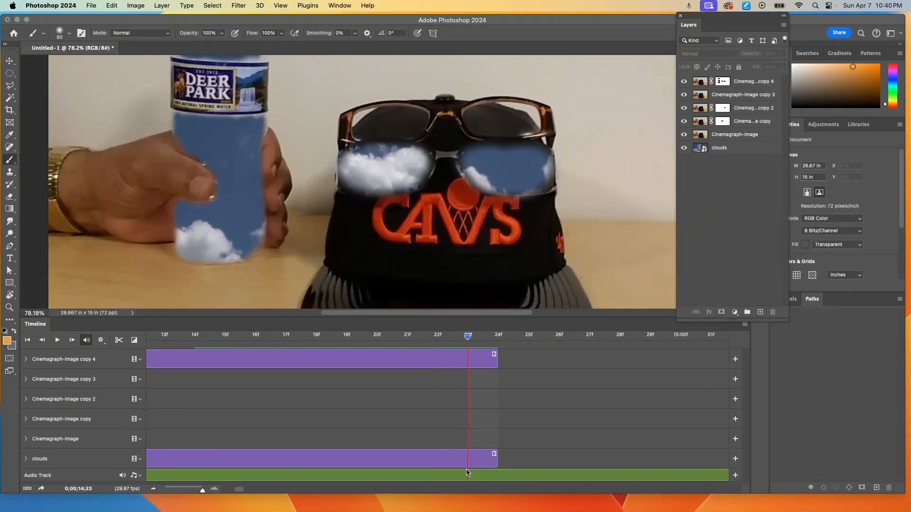
left_click(181, 478)
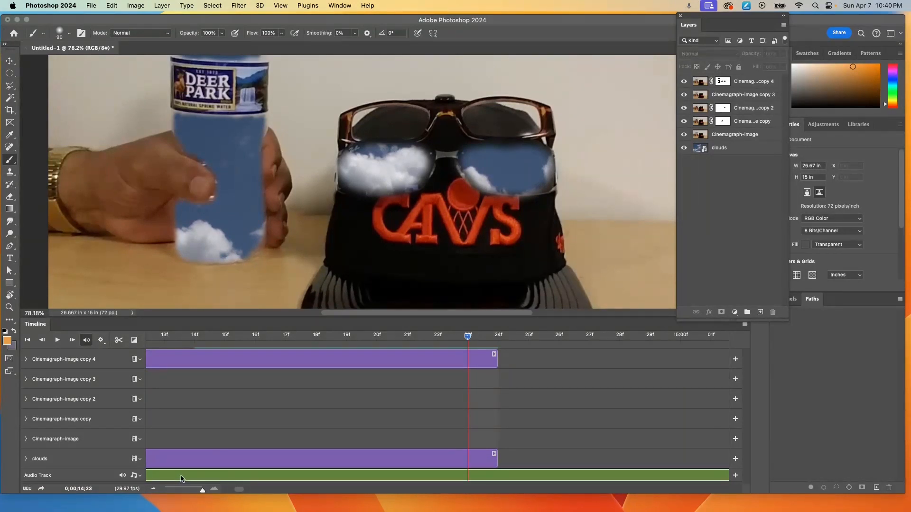
left_click(119, 341)
left_click(506, 476)
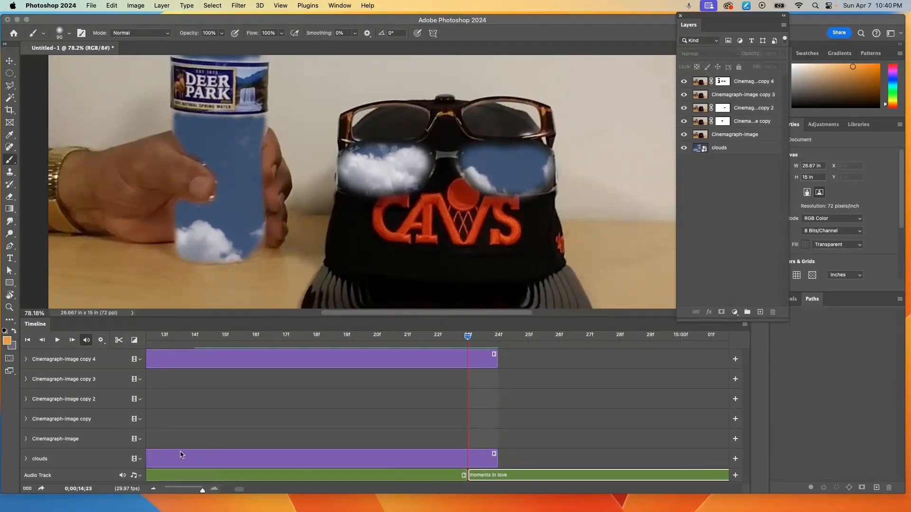
left_click(135, 476)
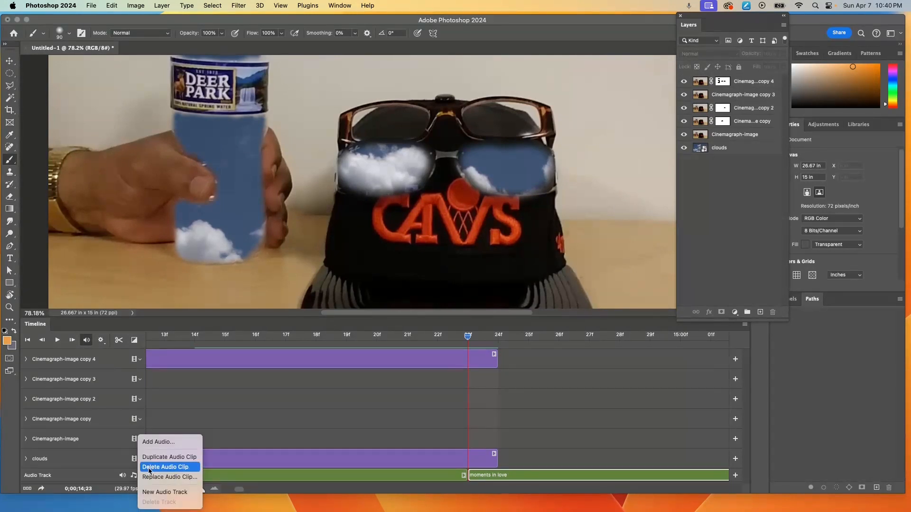
left_click(149, 468)
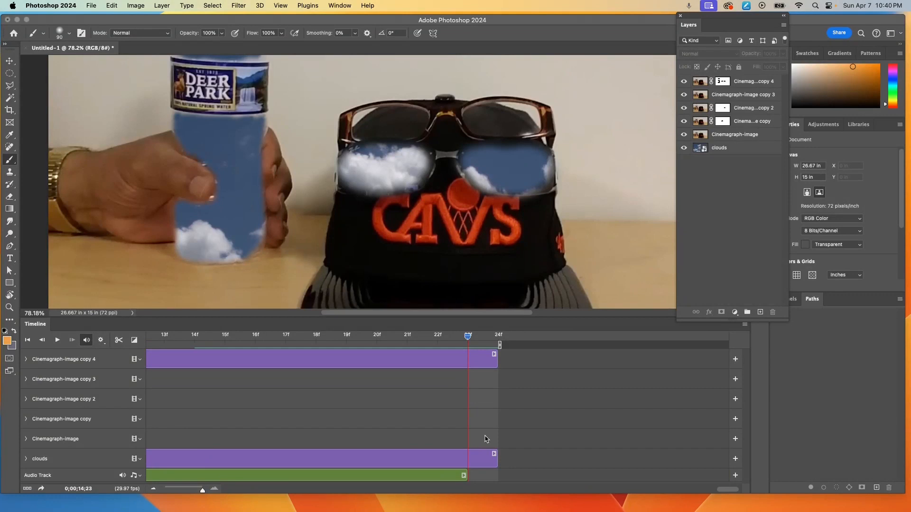
- Play the full timeline to review the cinemagraph with its audio, with the whole image in view
left_click_drag(202, 491, 173, 490)
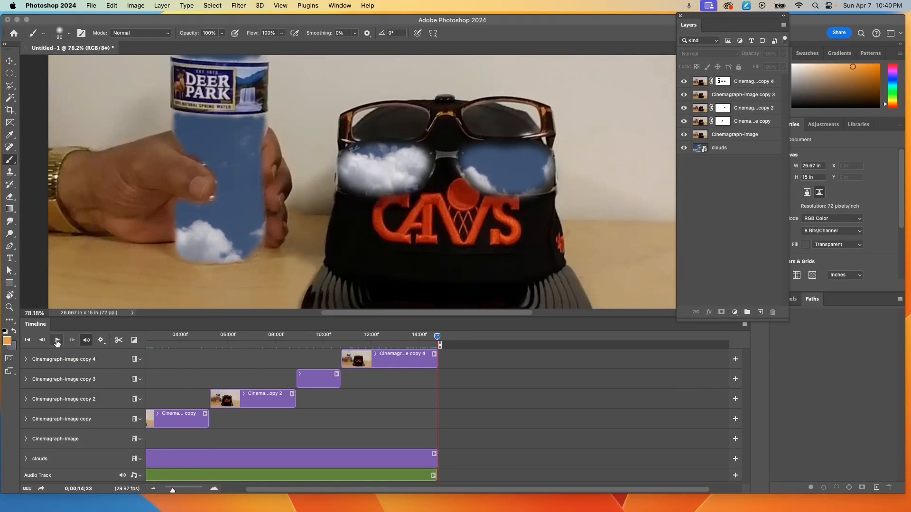
left_click(57, 340)
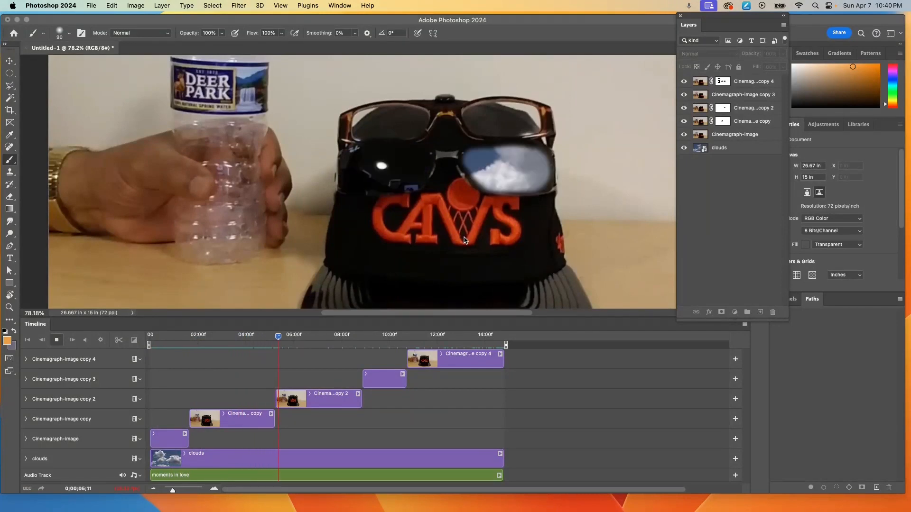
scroll(464, 241, "up", 1)
scroll(464, 241, "down", 3)
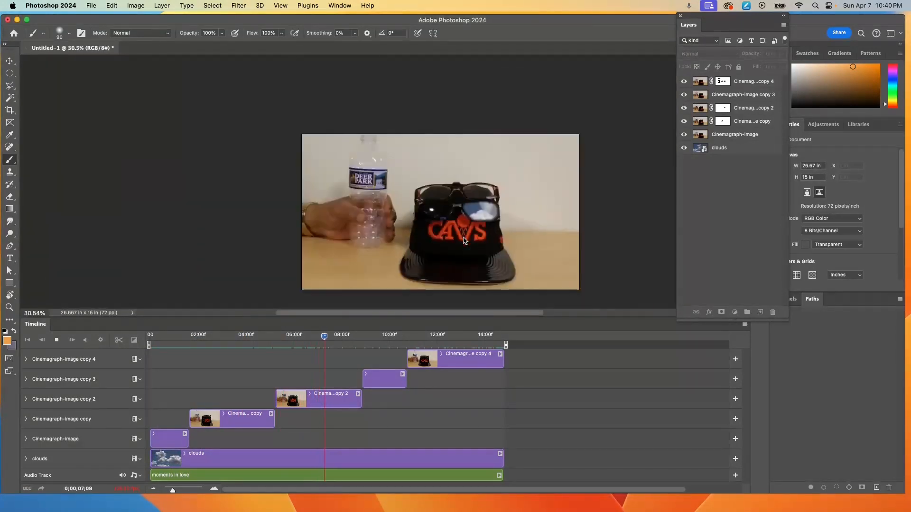
scroll(464, 240, "up", 2)
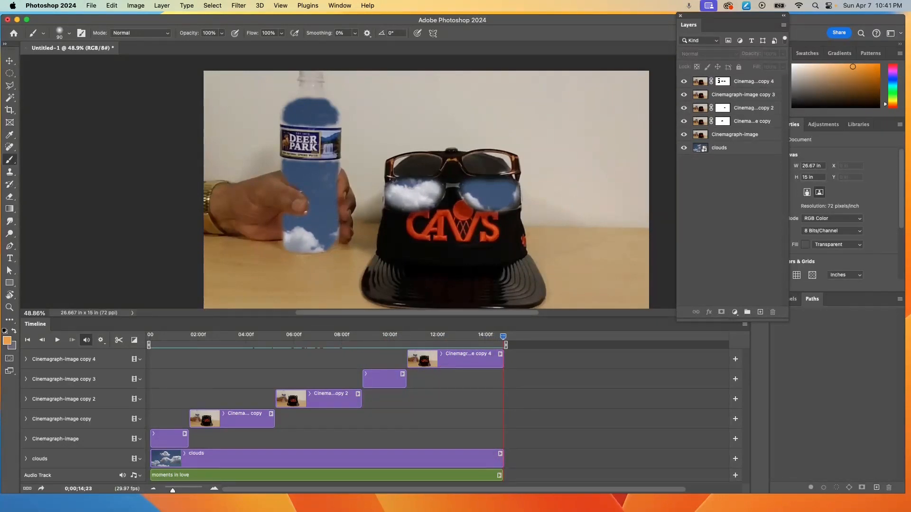
- Render the timeline as a video named Test-1.mp4 into the Cinemagraphs 04-09-24 folder on the Desktop
left_click(91, 5)
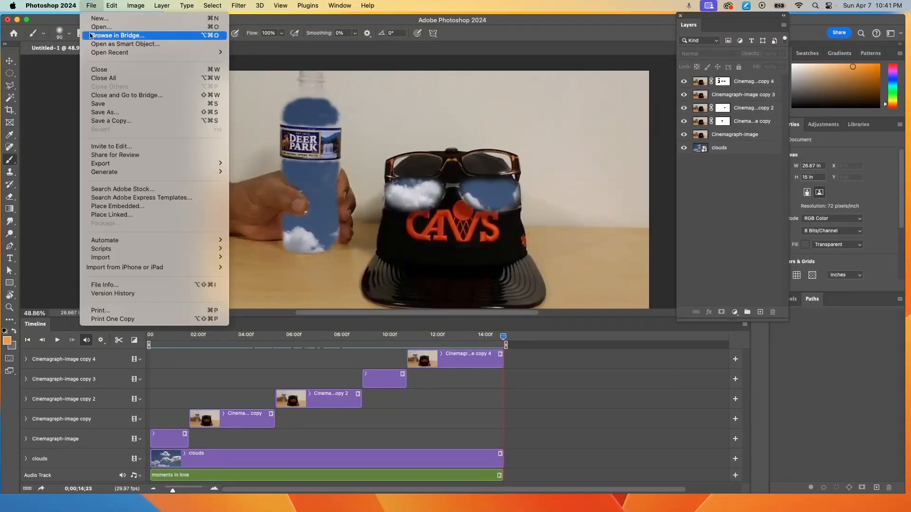
mouse_move(112, 165)
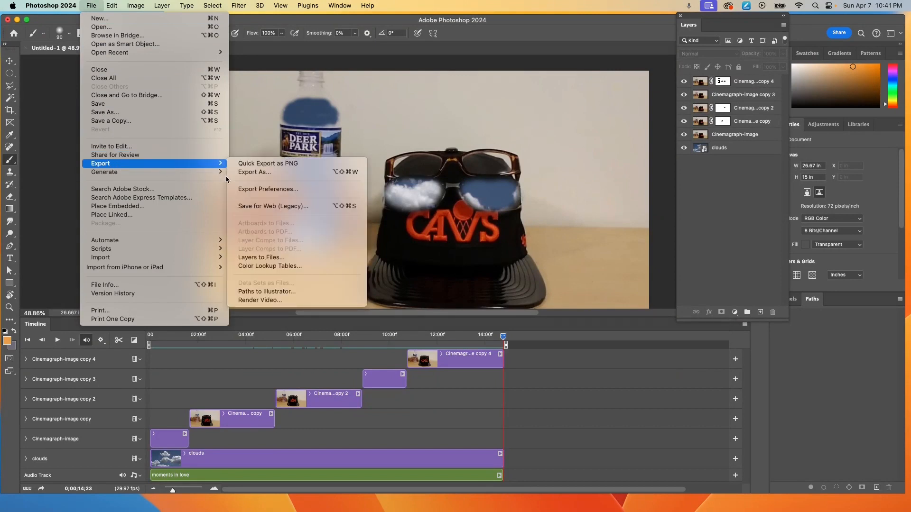
left_click(264, 302)
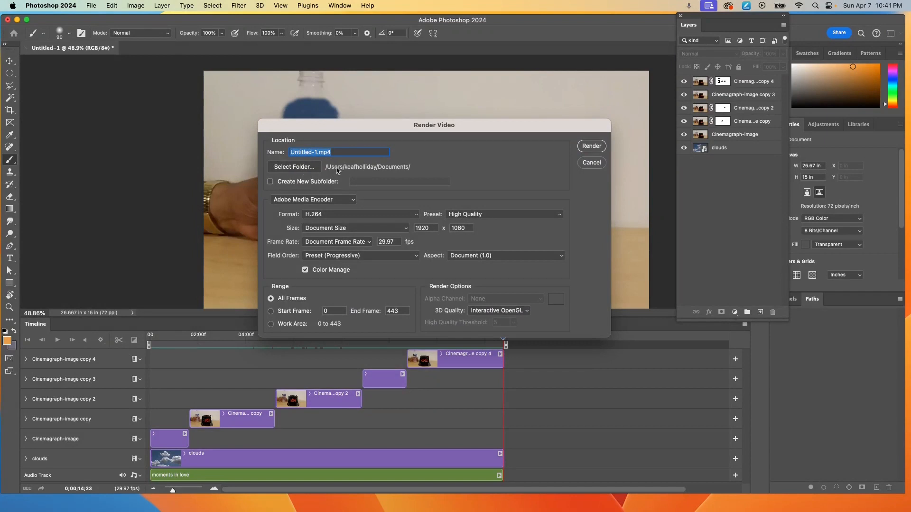
left_click(303, 166)
left_click(194, 179)
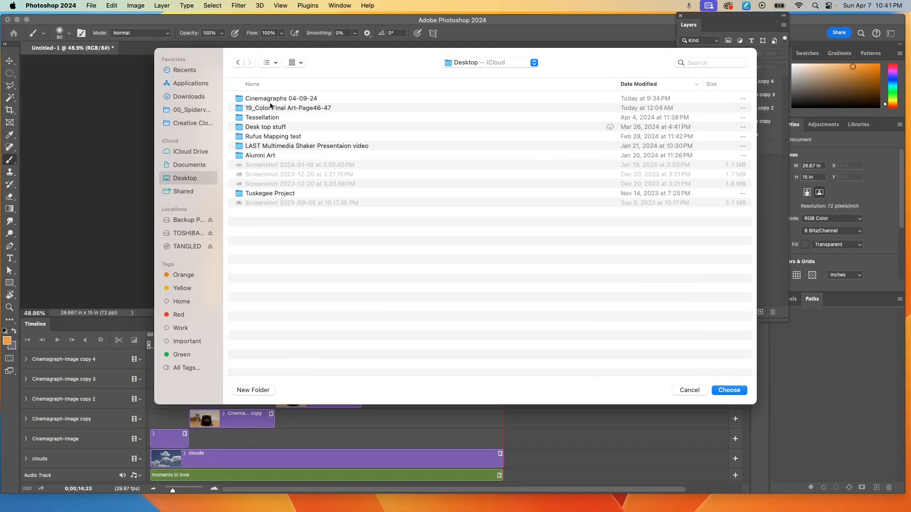
double_click(271, 99)
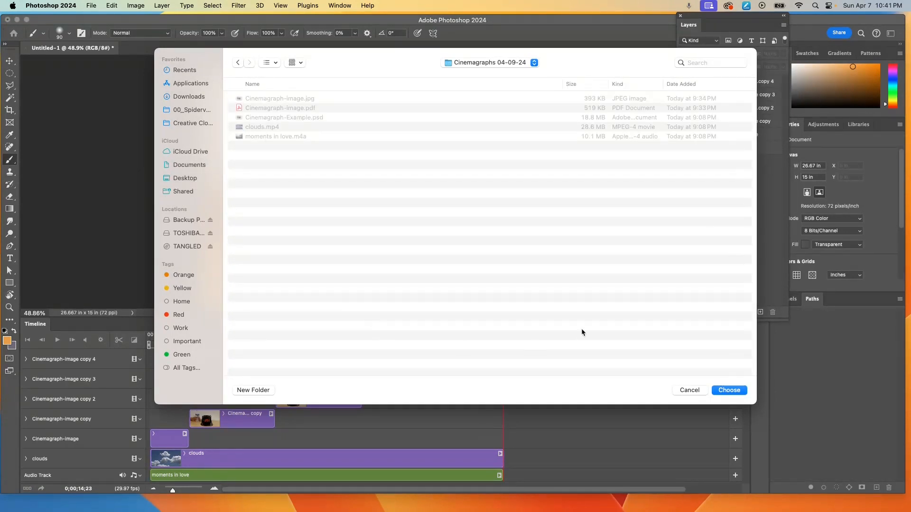
left_click(730, 392)
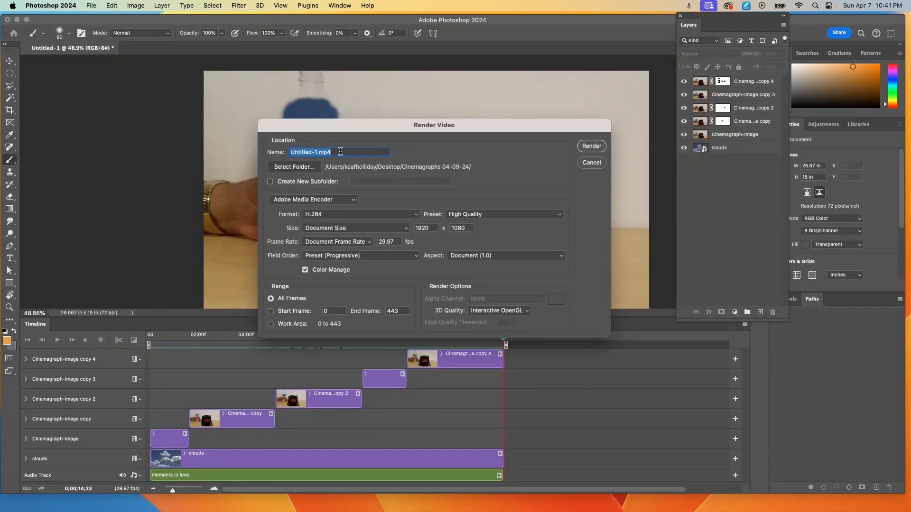
type("T")
key("Return")
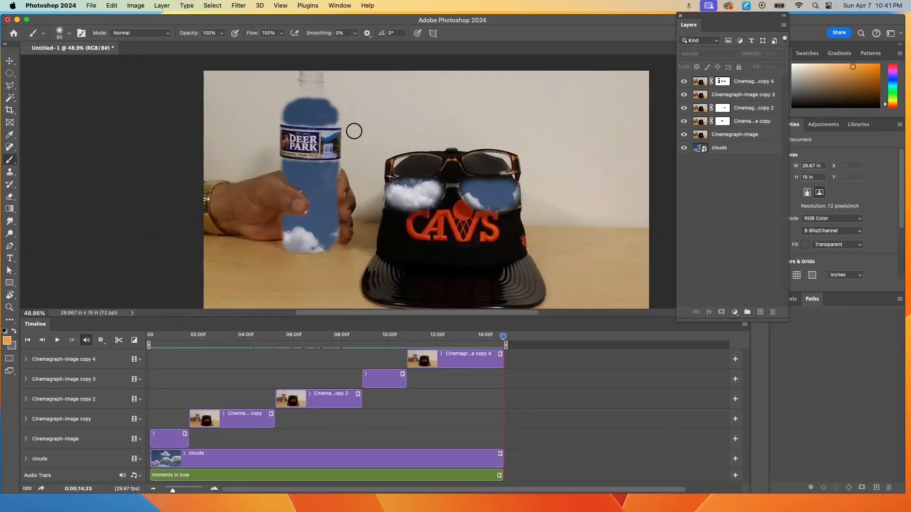
- Review the Render Video settings without rendering again, and minimize the document window to check the Cinemagraphs 04-09-24 folder
left_click(91, 6)
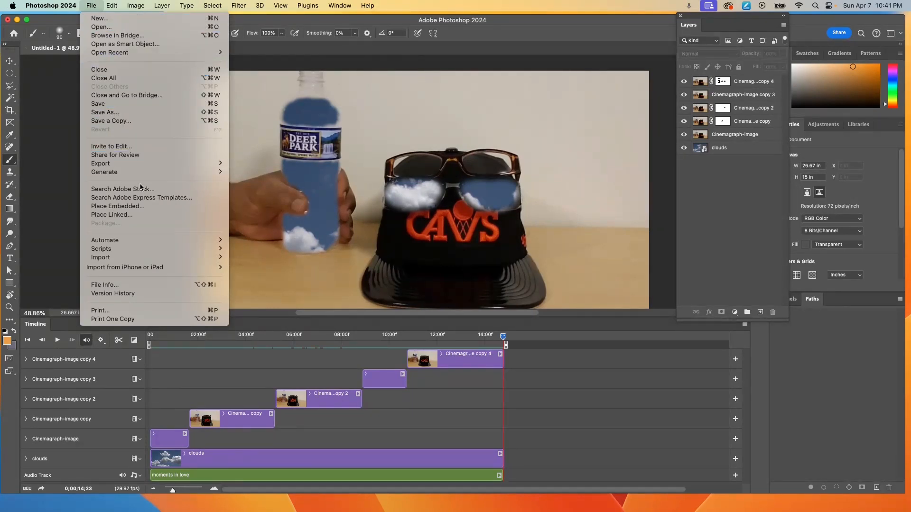
mouse_move(141, 164)
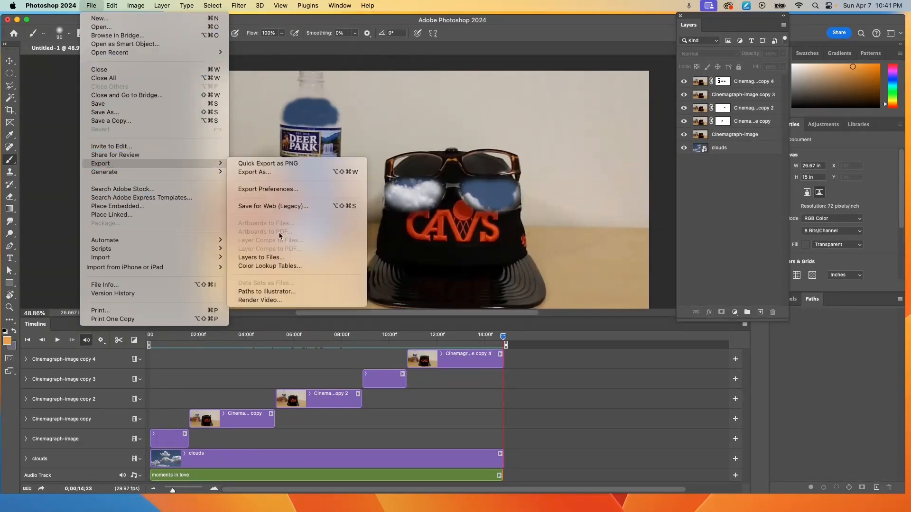
left_click(291, 301)
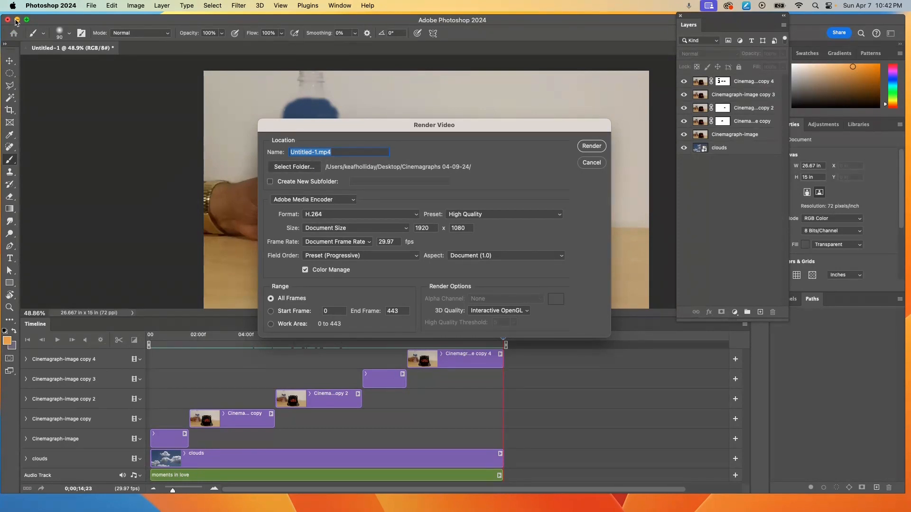
key("Escape")
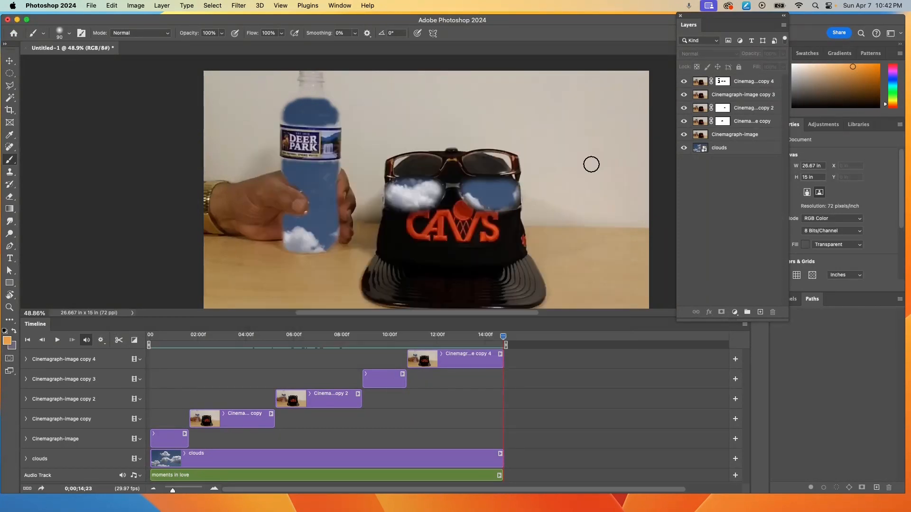
left_click(17, 20)
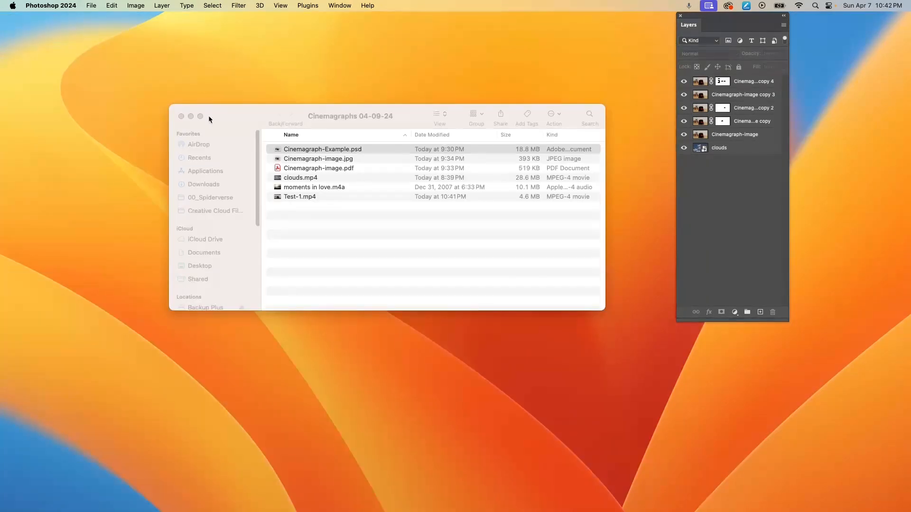